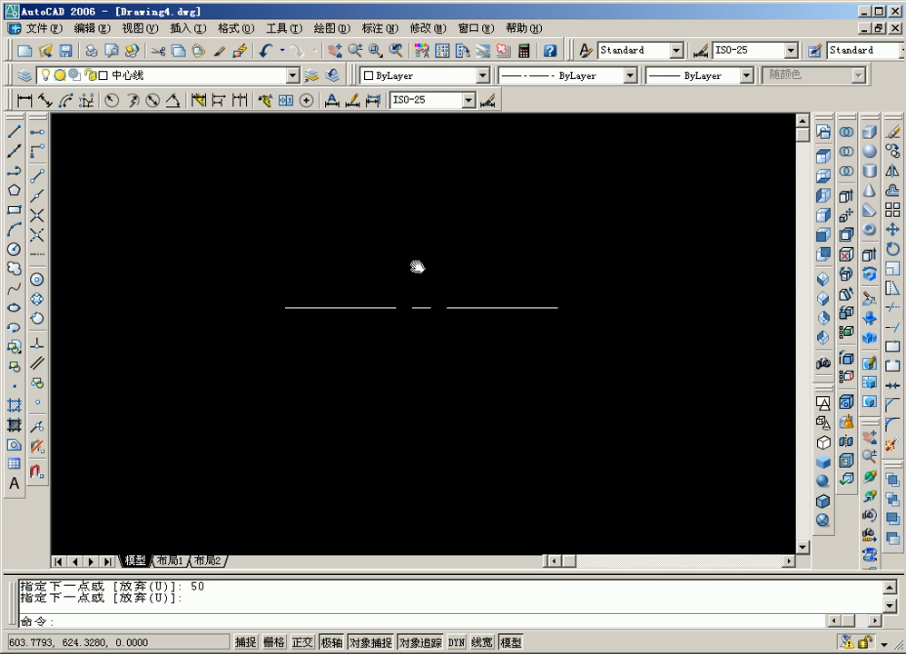
Draw a vertical centerline through the midpoint of the horizontal centerline, extending about equally above and below it.
click(16, 135)
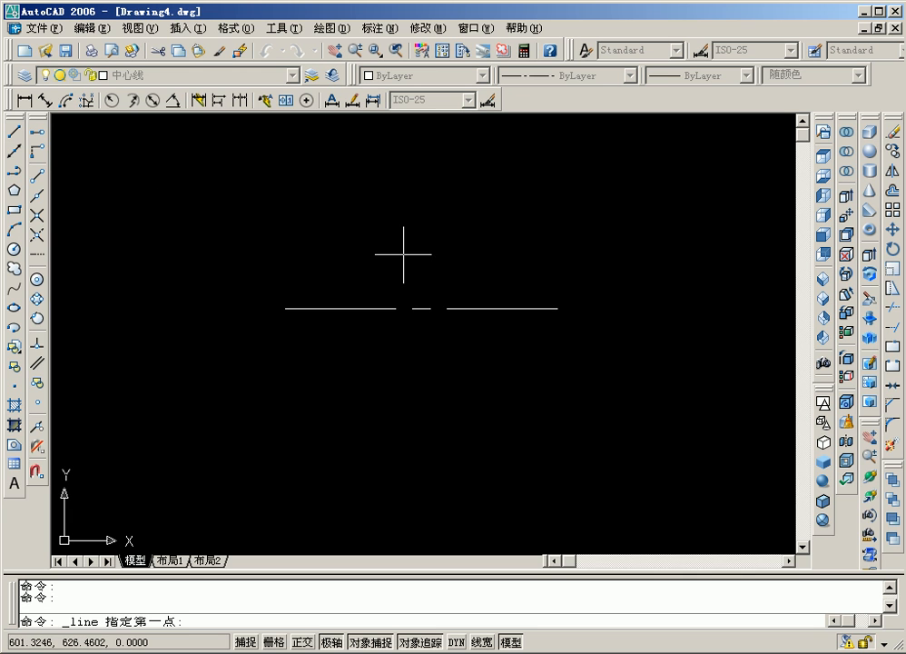
click(420, 171)
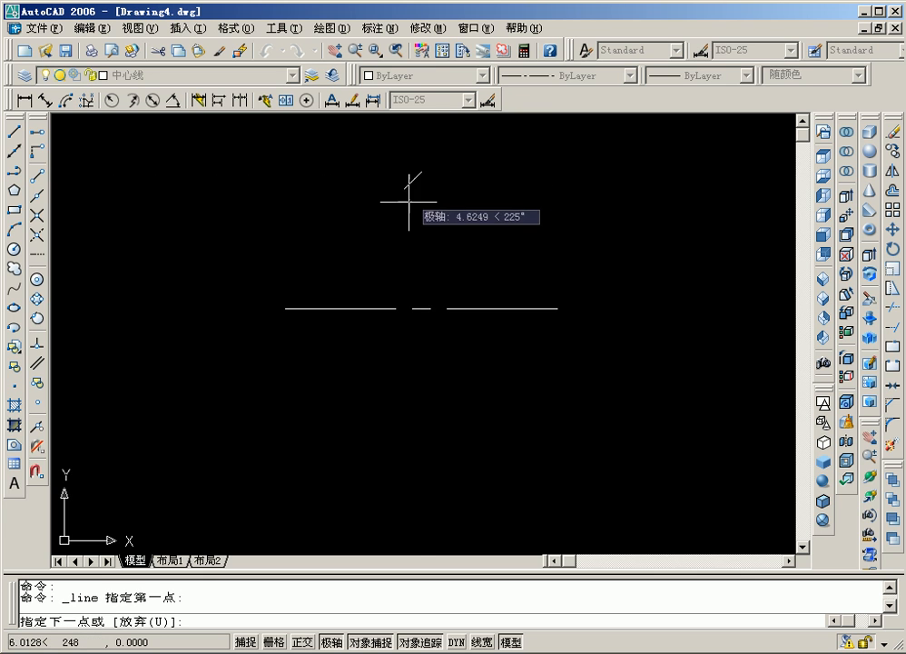
click(422, 446)
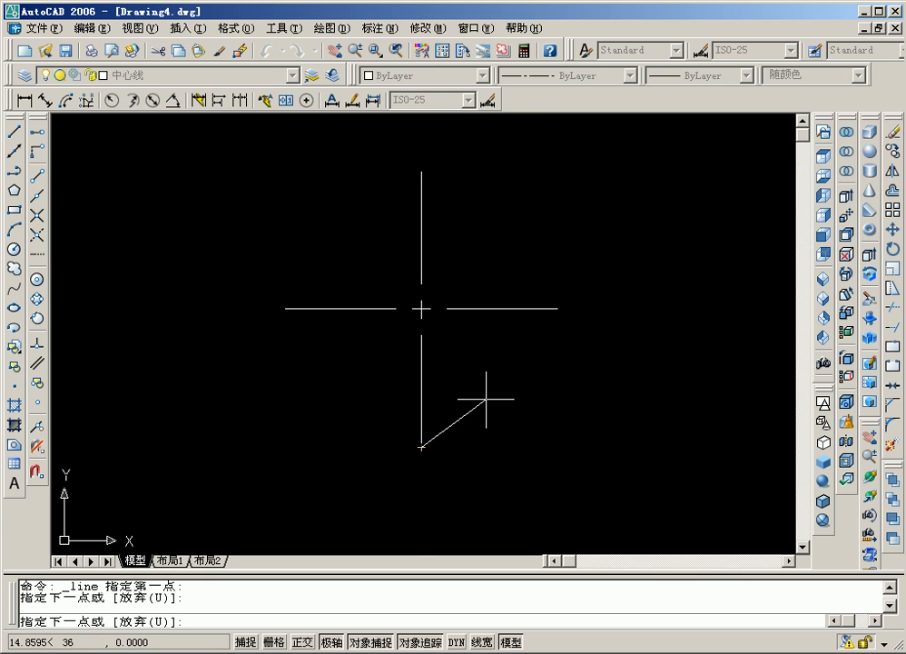
key(Return)
On the 轮廓线 layer, with midpoint snapping turned off, draw a circle of radius 15 centered on the centerline intersection.
click(274, 78)
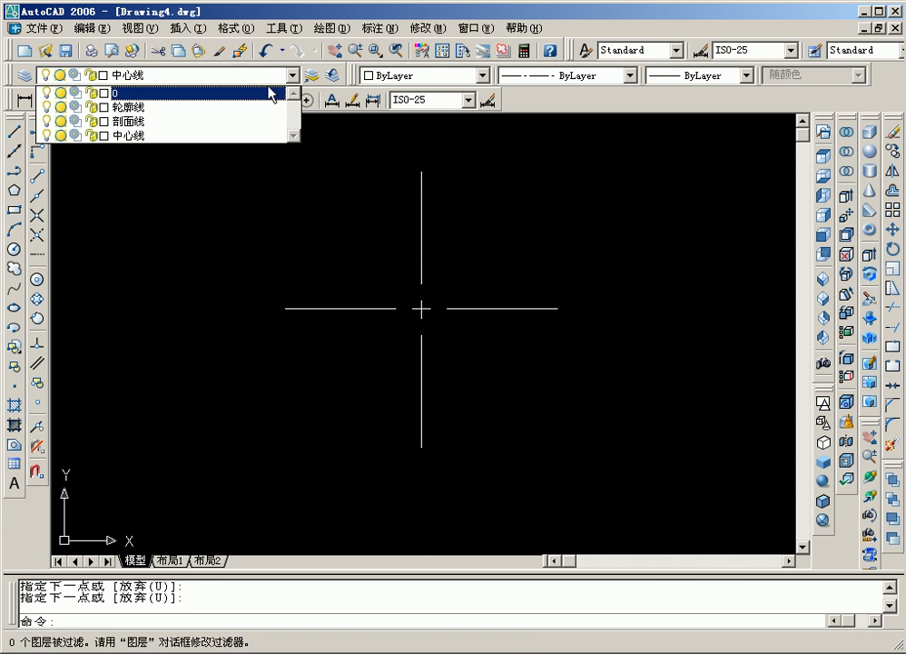
click(296, 106)
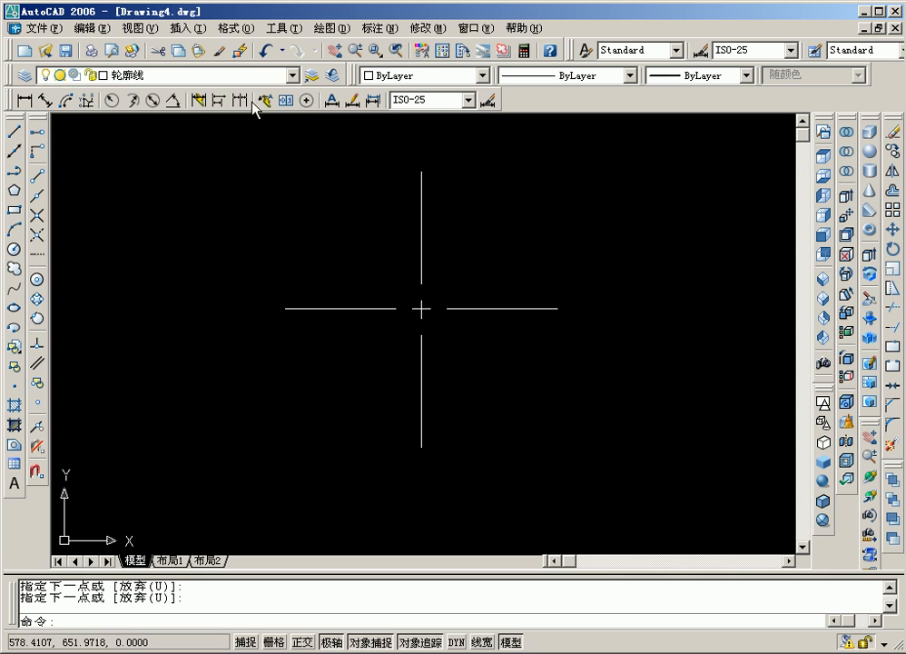
click(13, 249)
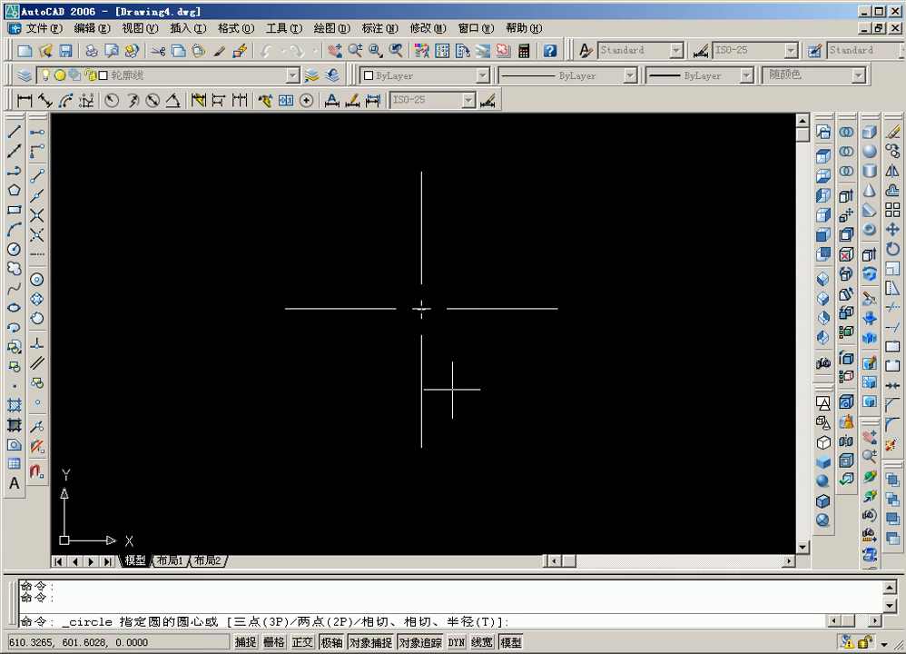
right_click(372, 642)
click(409, 572)
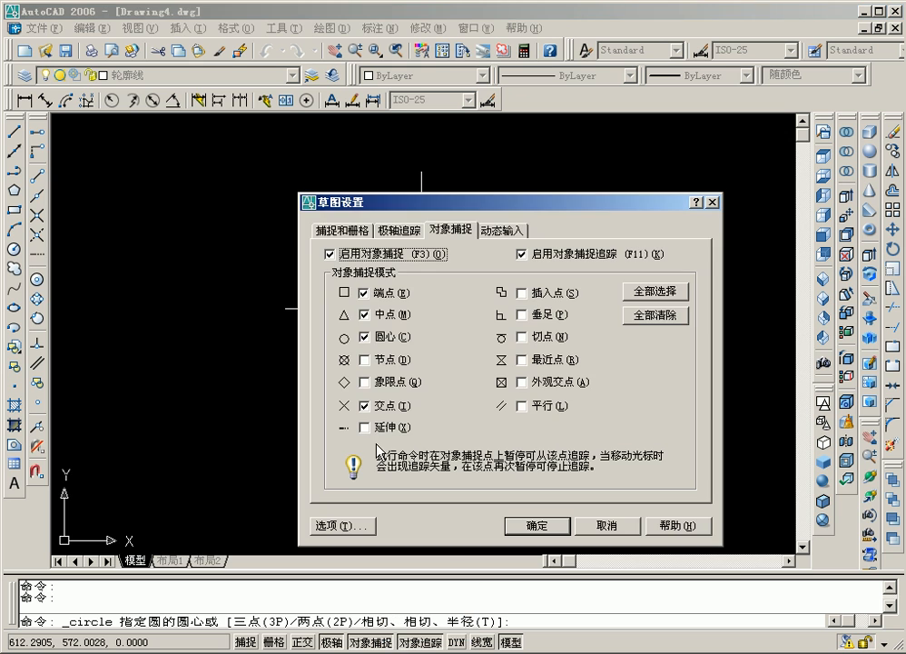
click(364, 314)
click(537, 525)
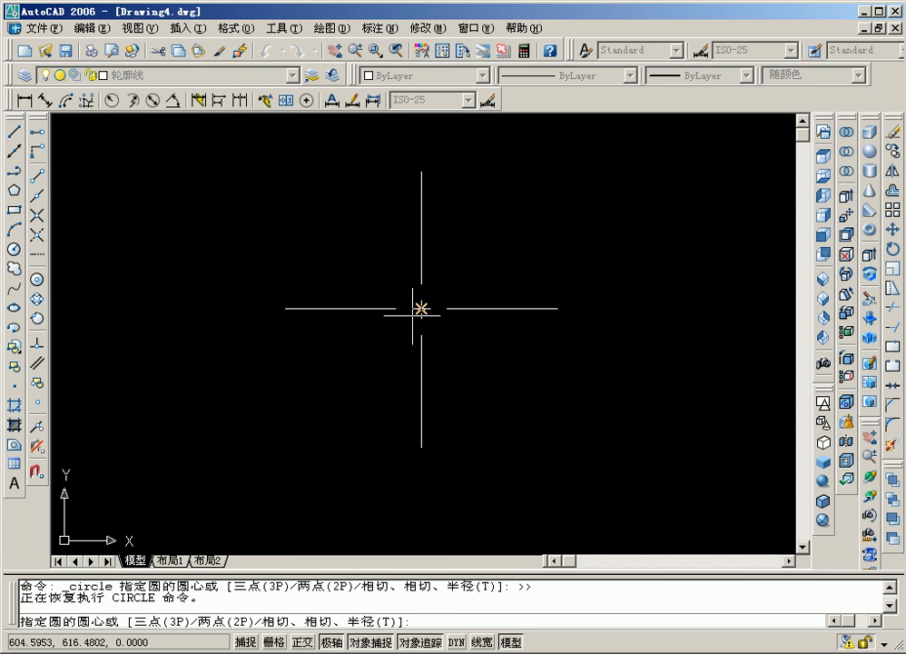
click(421, 309)
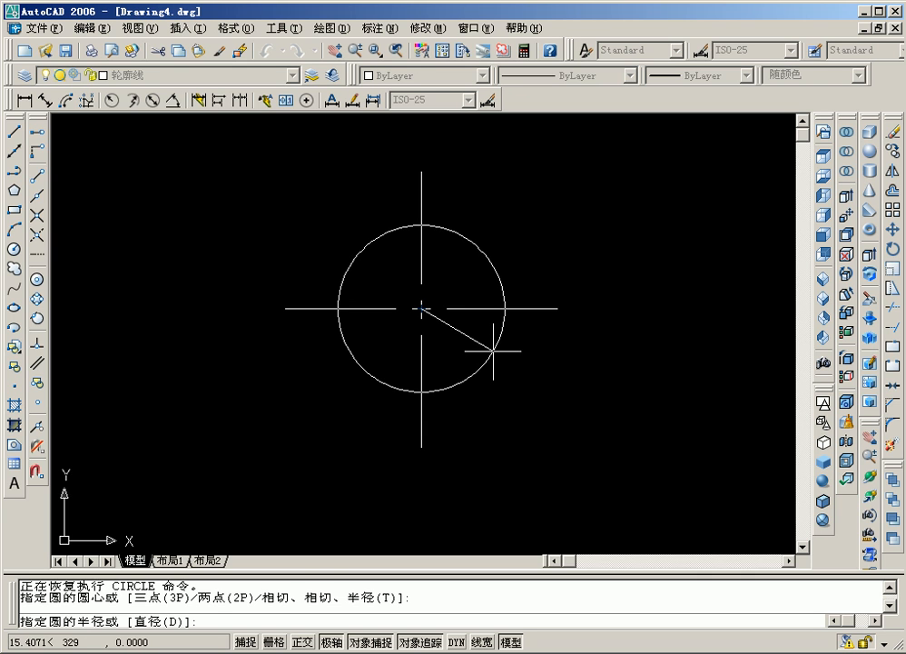
key(Return)
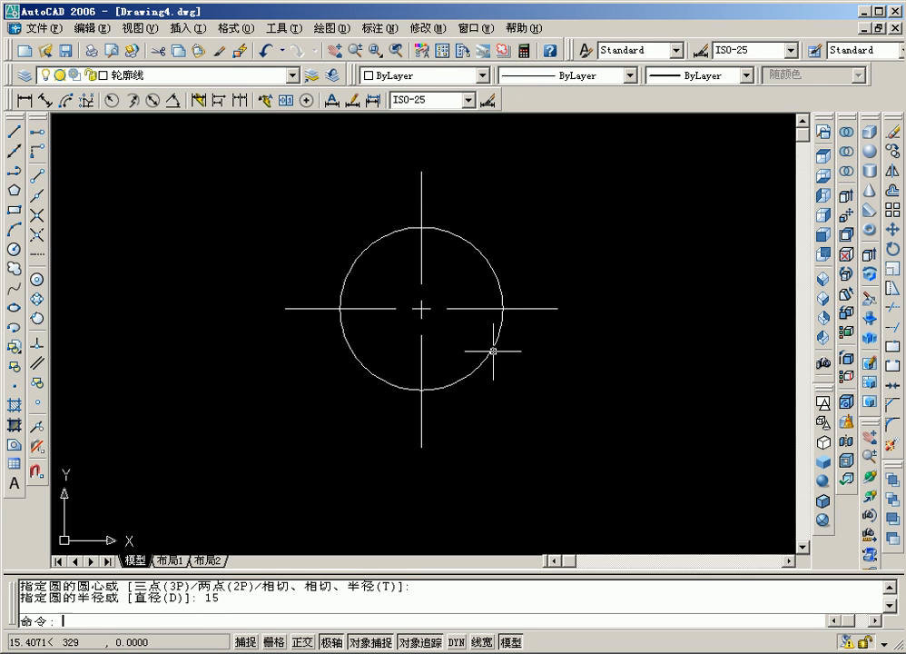
Set the global linetype scale factor to 0.3.
click(236, 29)
click(247, 84)
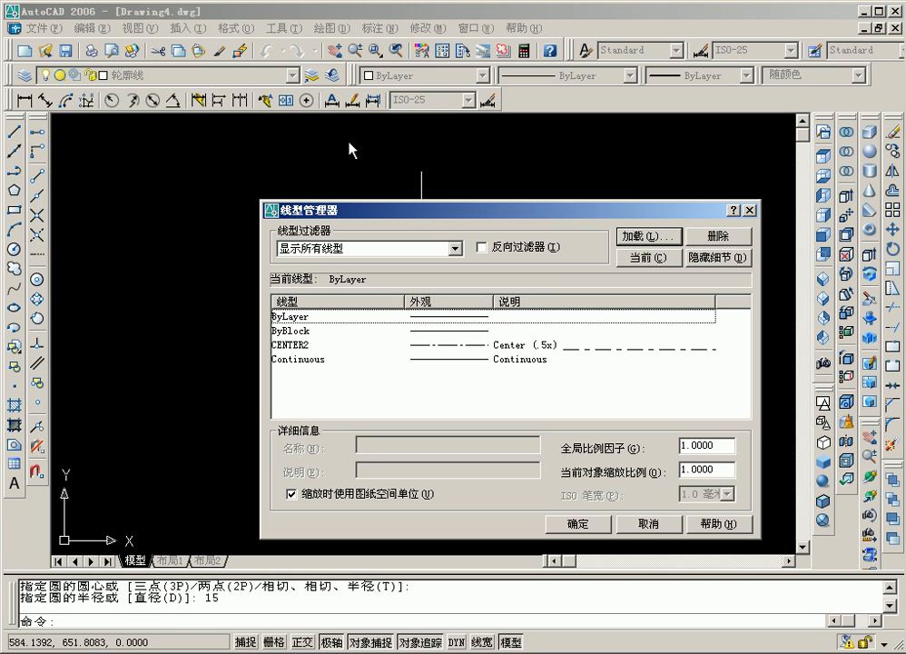
double_click(695, 445)
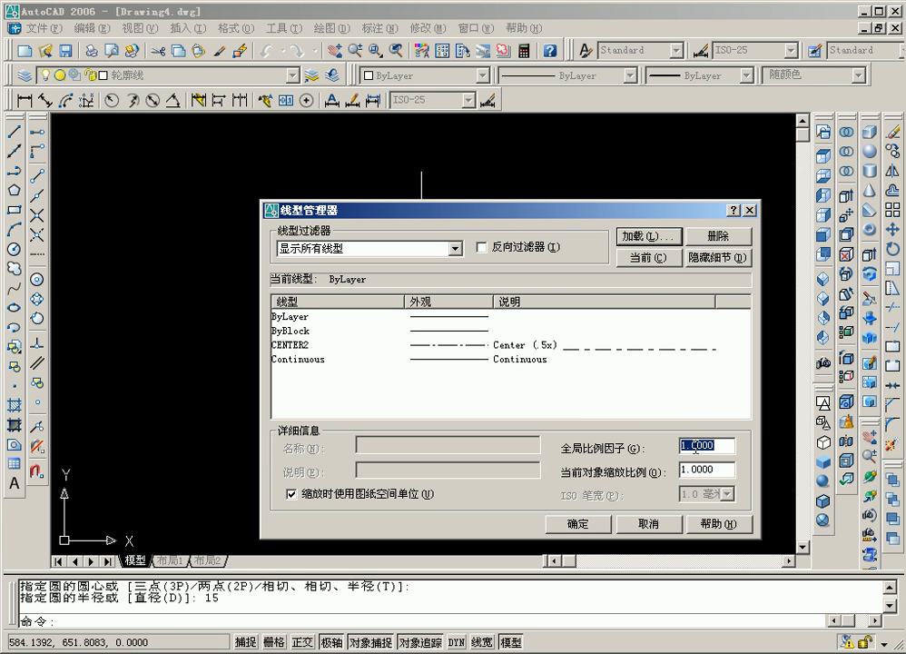
text(0.3)
click(579, 524)
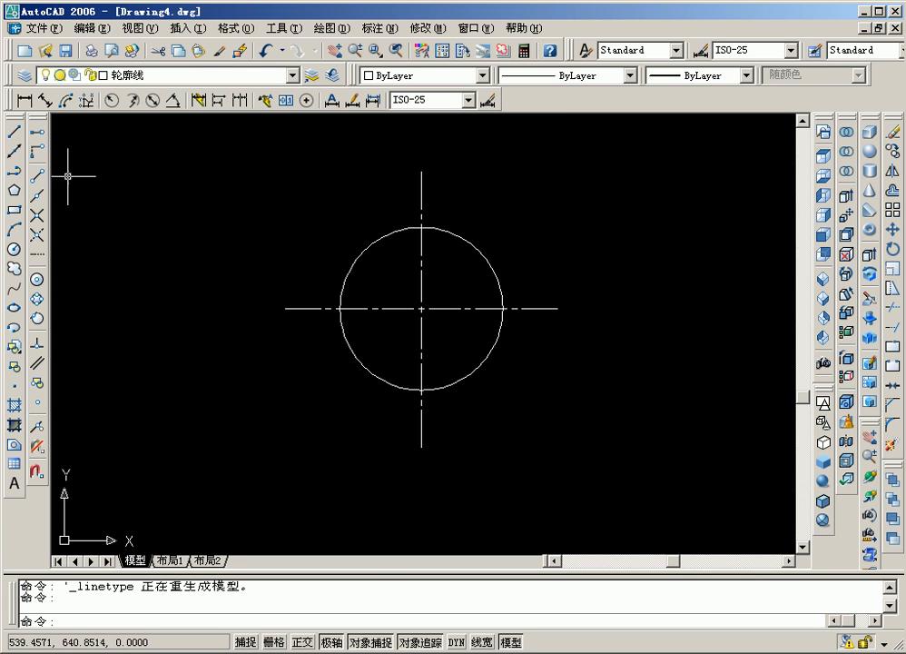
Draw a horizontal line from the circle's center to its right-hand edge and turn on lineweight display.
click(15, 138)
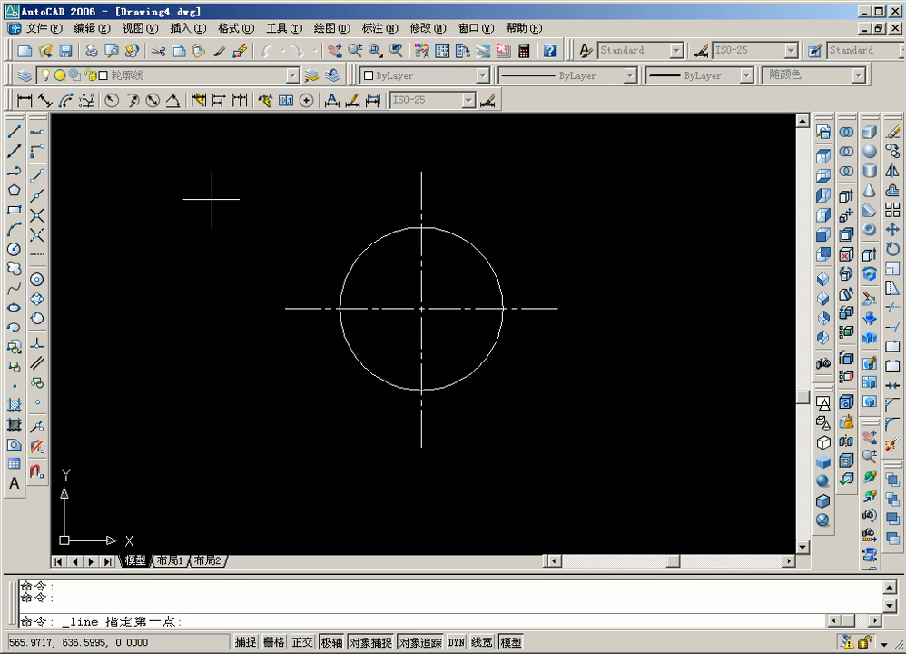
click(422, 308)
click(502, 308)
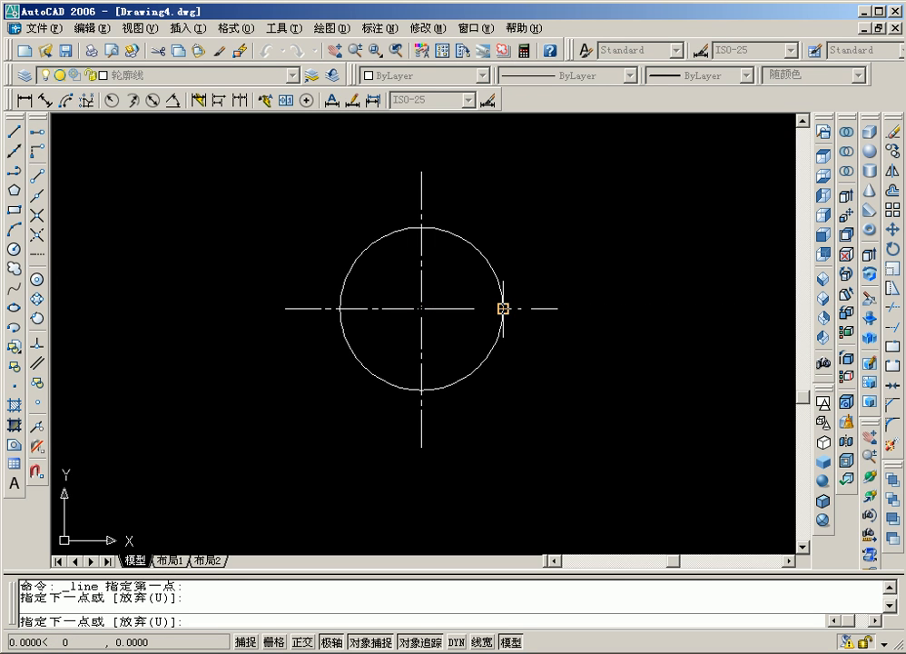
key(Return)
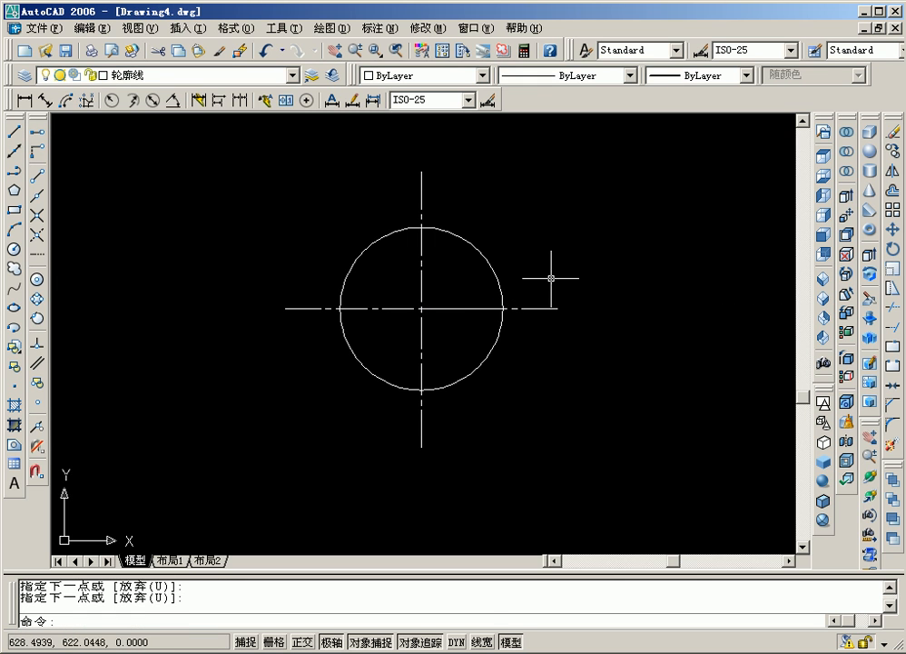
click(483, 643)
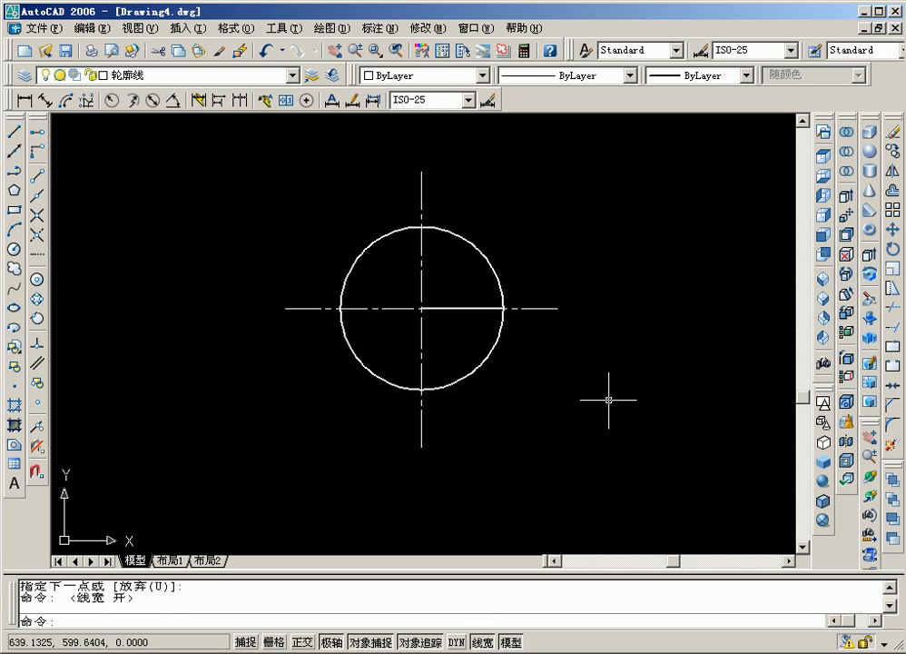
Create a polar array of the horizontal radius line around the circle's center with 24 items filling 360 degrees.
click(893, 210)
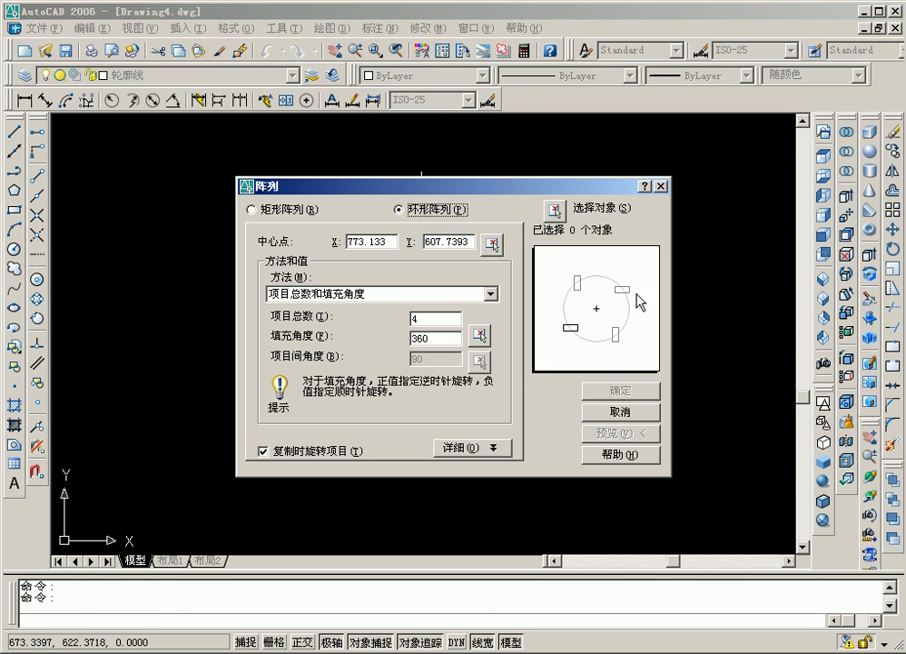
click(554, 209)
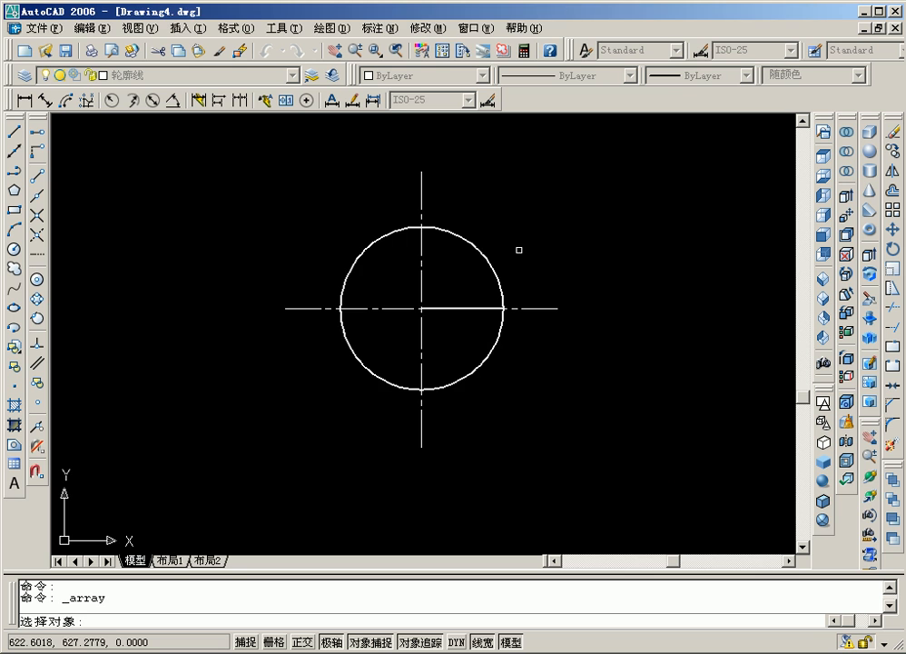
click(445, 308)
key(Return)
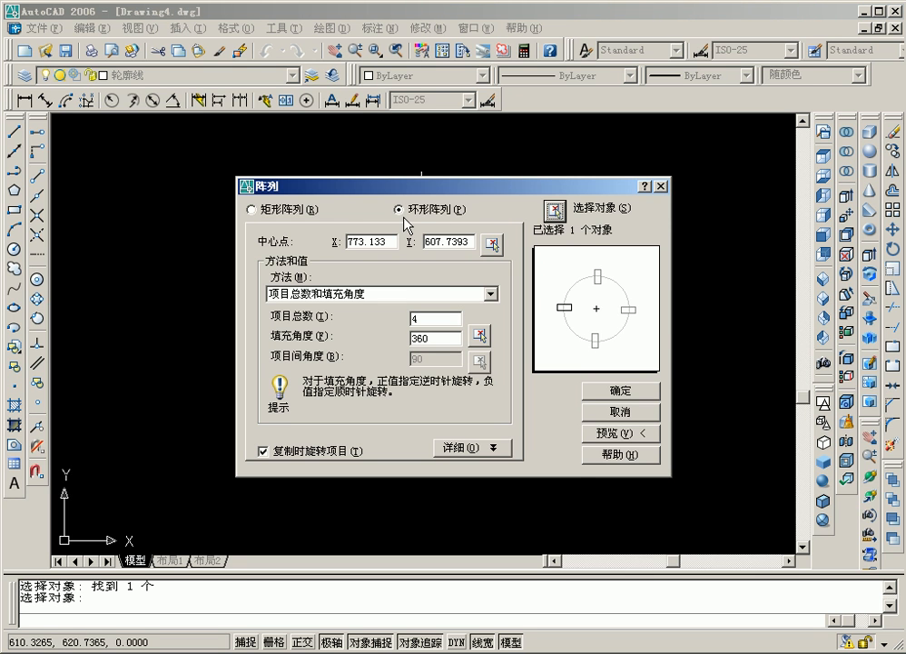
click(491, 244)
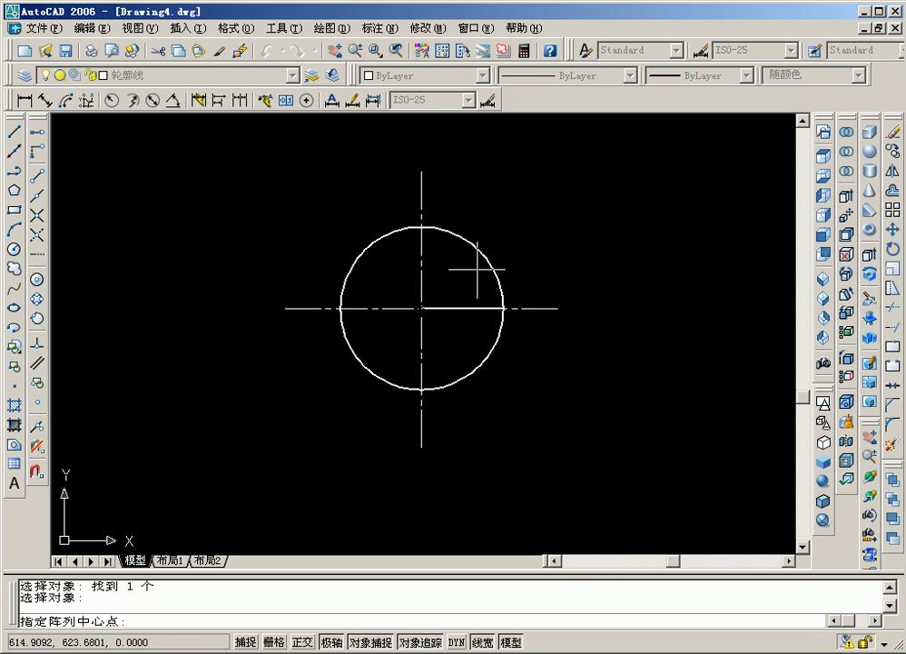
click(422, 308)
click(425, 318)
text(24)
click(591, 390)
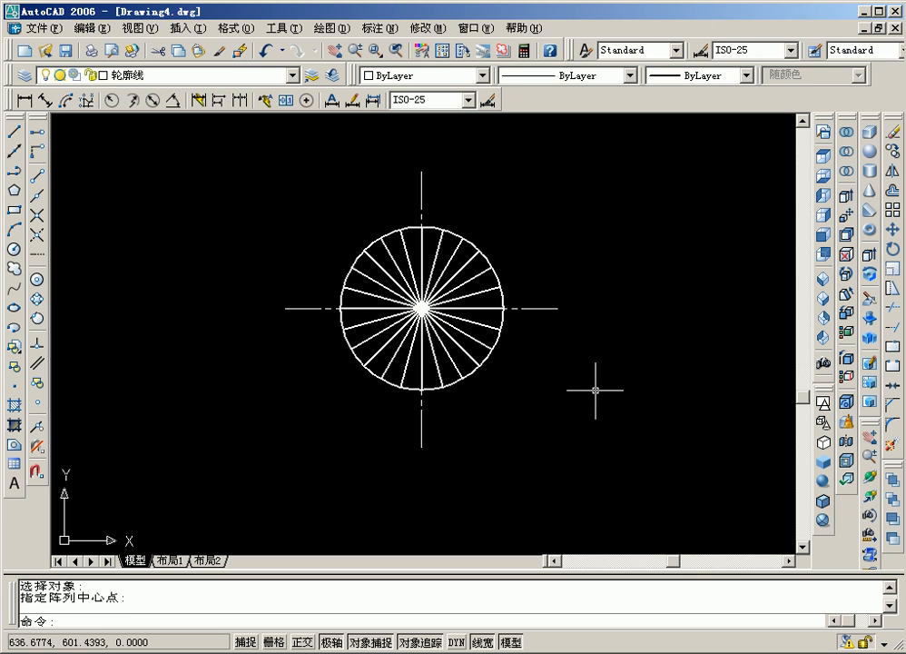
Erase ten radial lines: the seven from 255° to 345° and the three from 105° to 135°.
scroll(395, 304, up, 3)
middle_drag(394, 299, 384, 344)
click(554, 357)
click(525, 385)
click(523, 397)
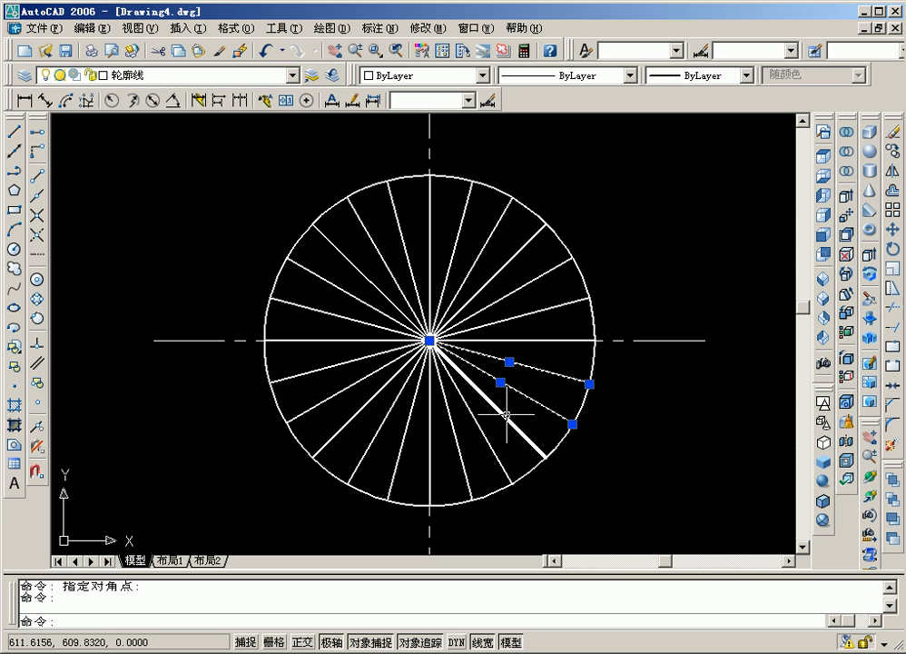
click(499, 418)
click(425, 416)
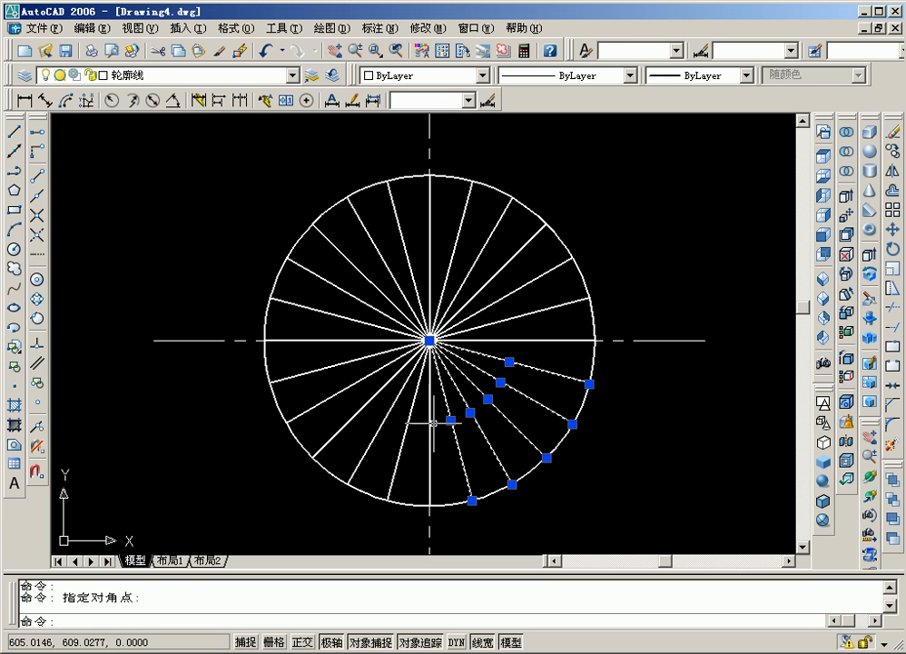
click(405, 433)
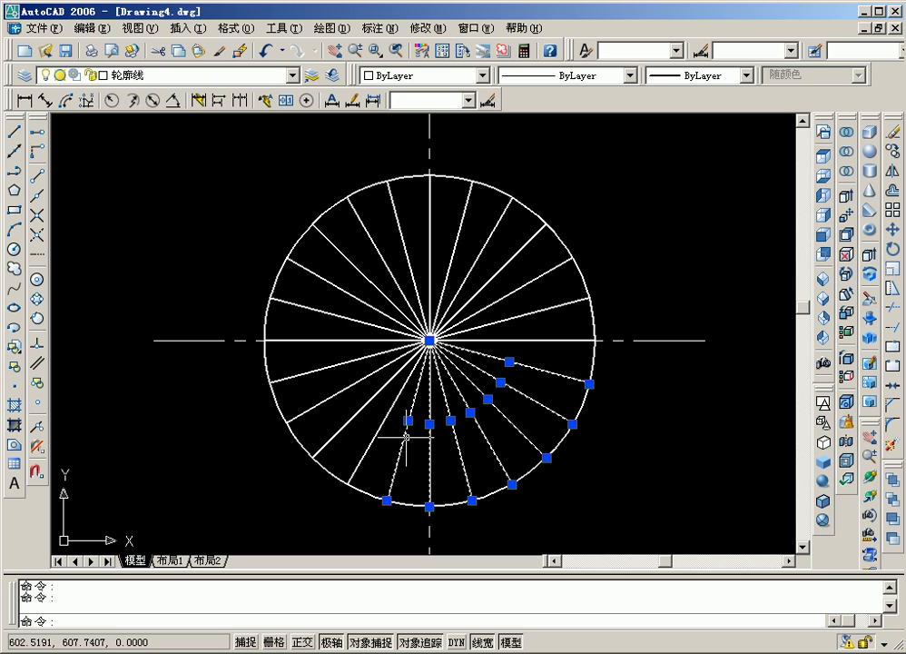
click(402, 236)
click(370, 239)
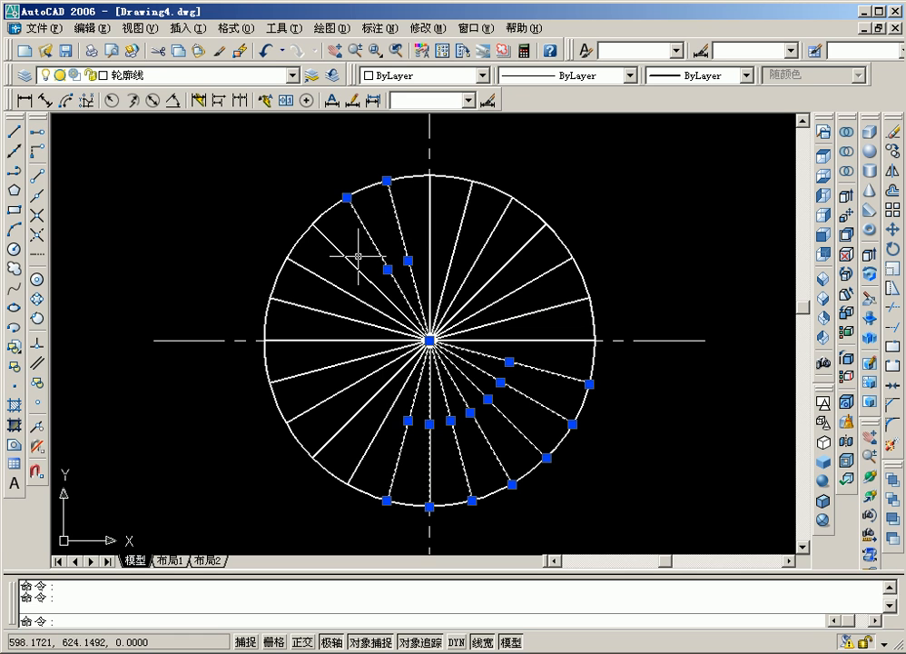
click(348, 260)
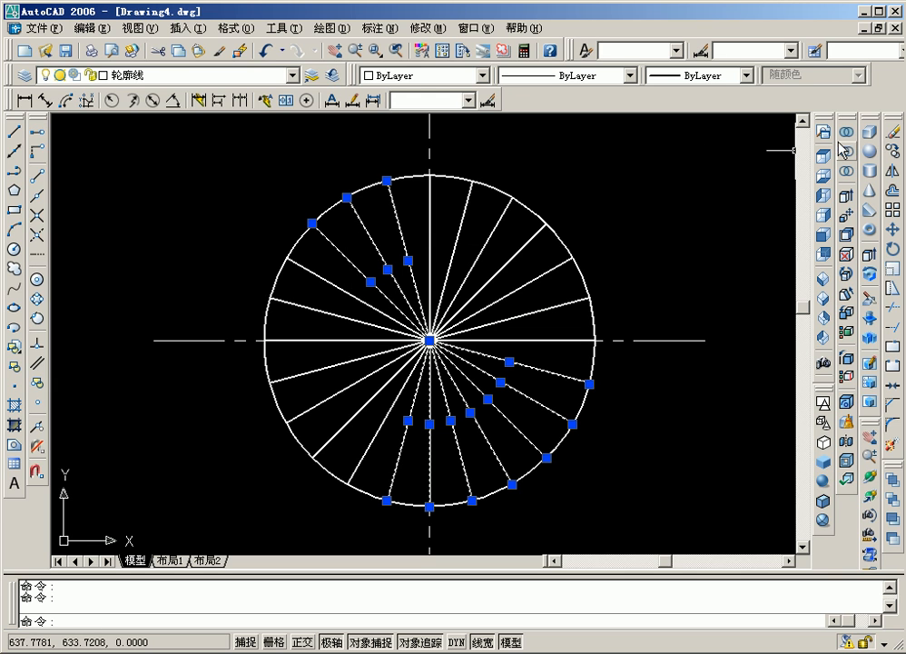
click(893, 133)
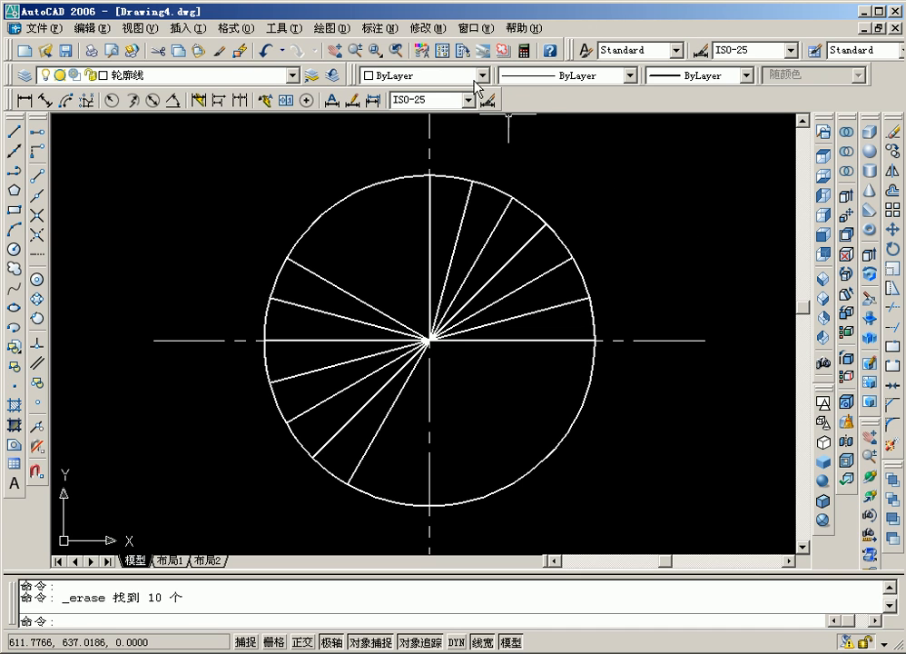
Lengthen the first radial line clockwise from the vertical by an increment of 0.461 at its outer end.
click(429, 29)
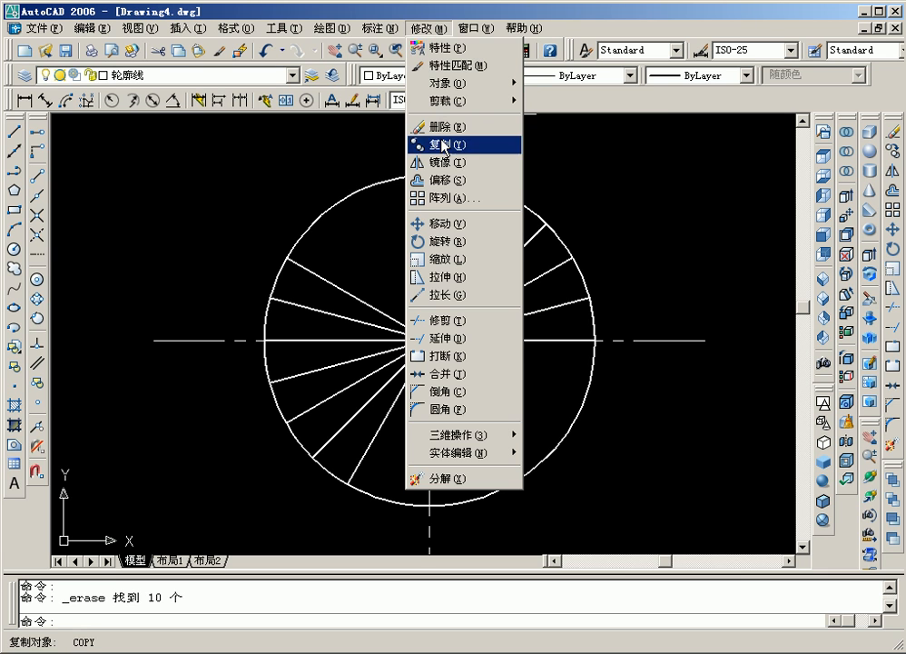
click(456, 295)
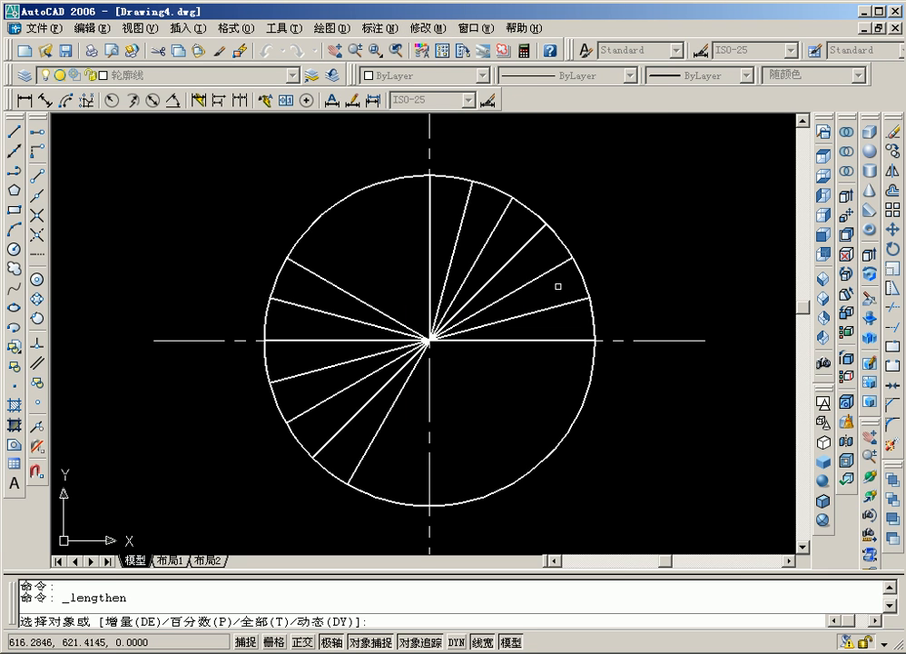
text(de)
key(Return)
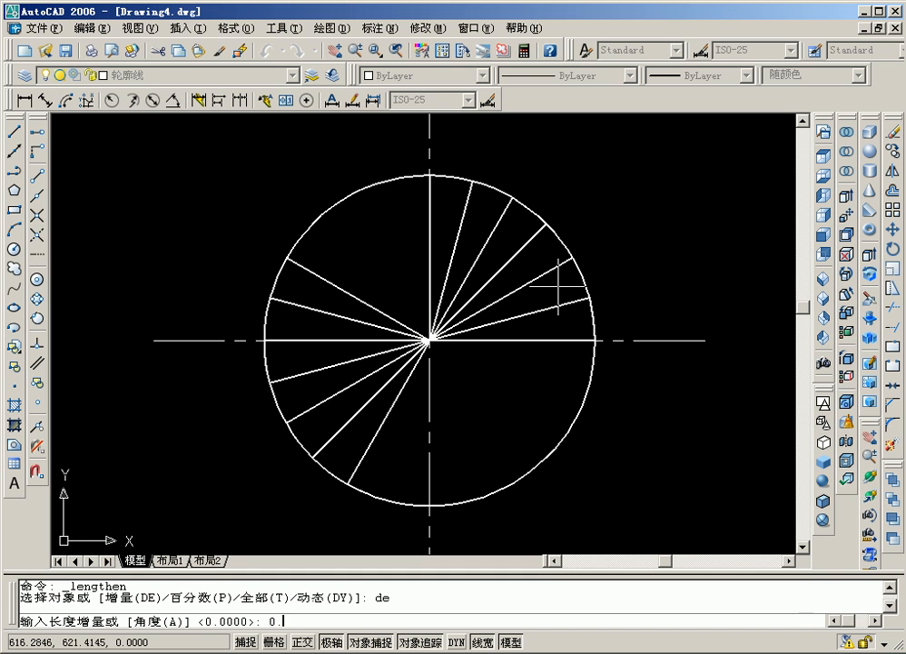
key(Return)
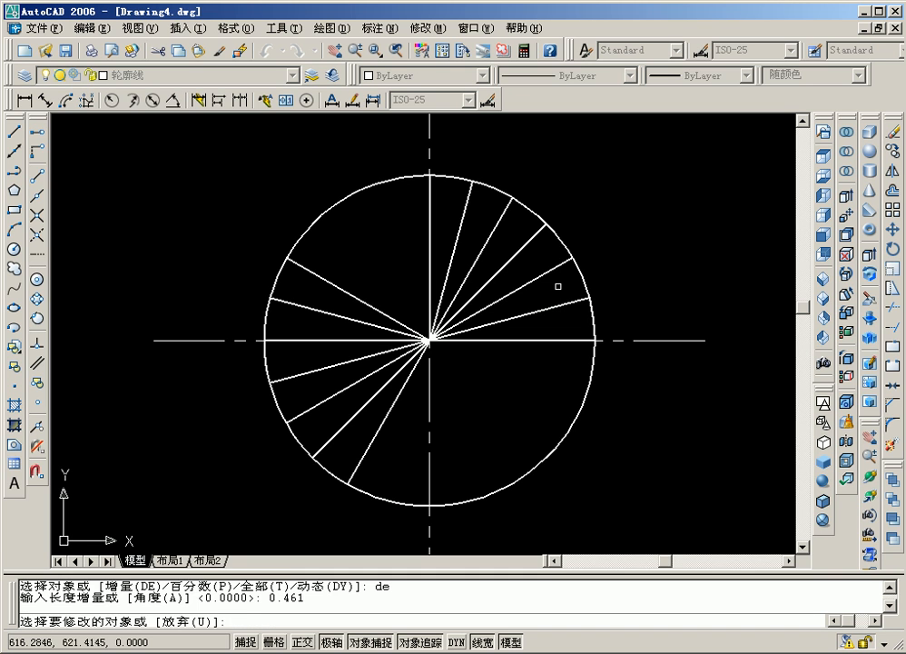
click(470, 188)
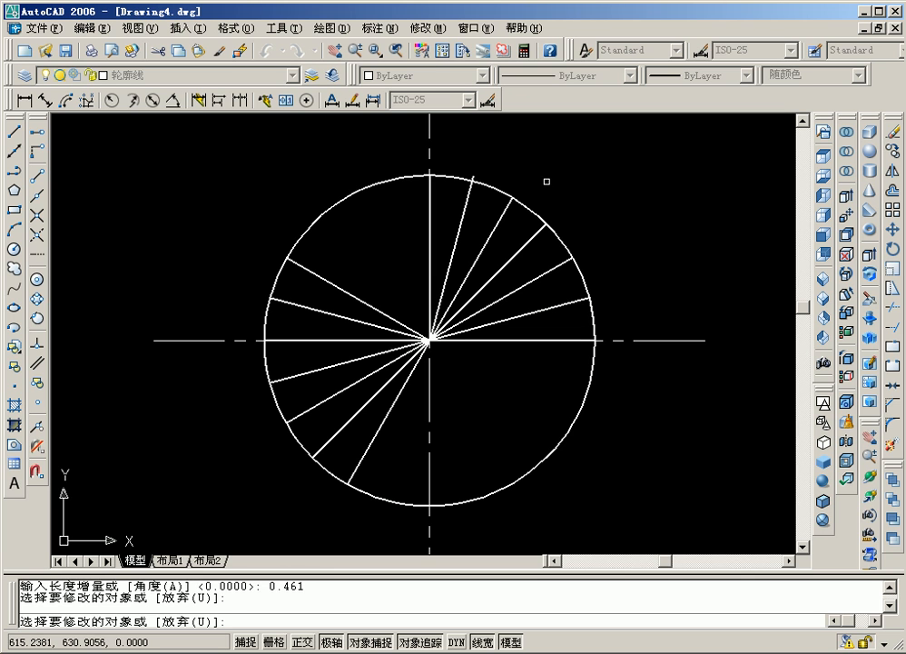
key(Return)
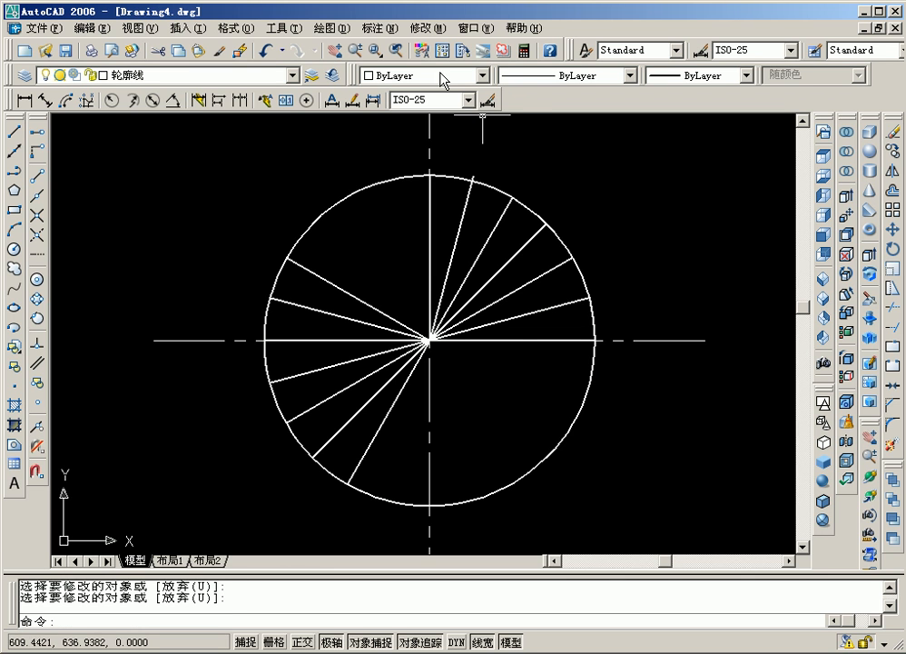
Lengthen the 60° radial line, second clockwise from the vertical, by an increment of 3.128 at its outer end.
click(428, 28)
click(420, 295)
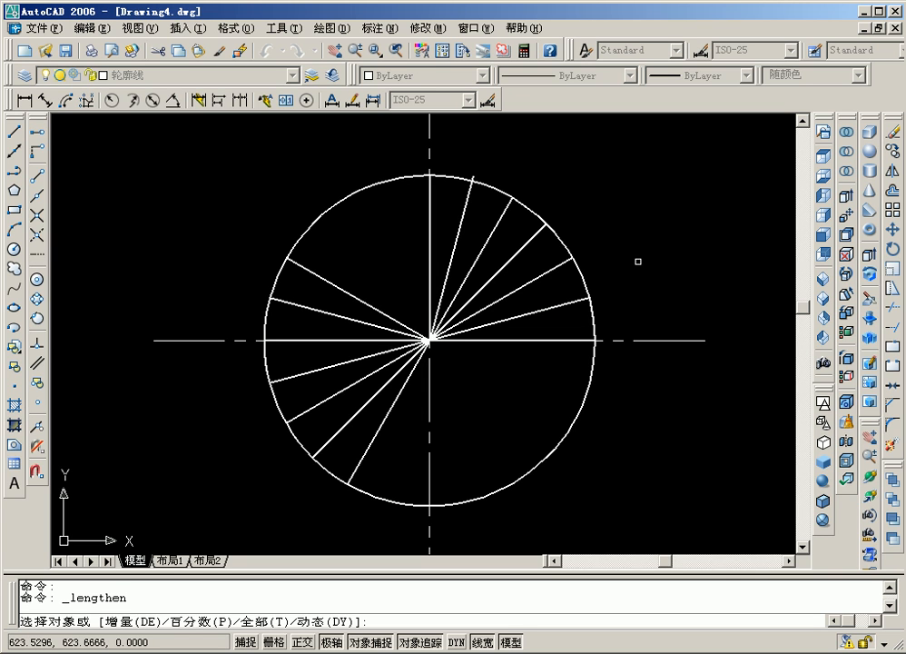
text(de)
key(Return)
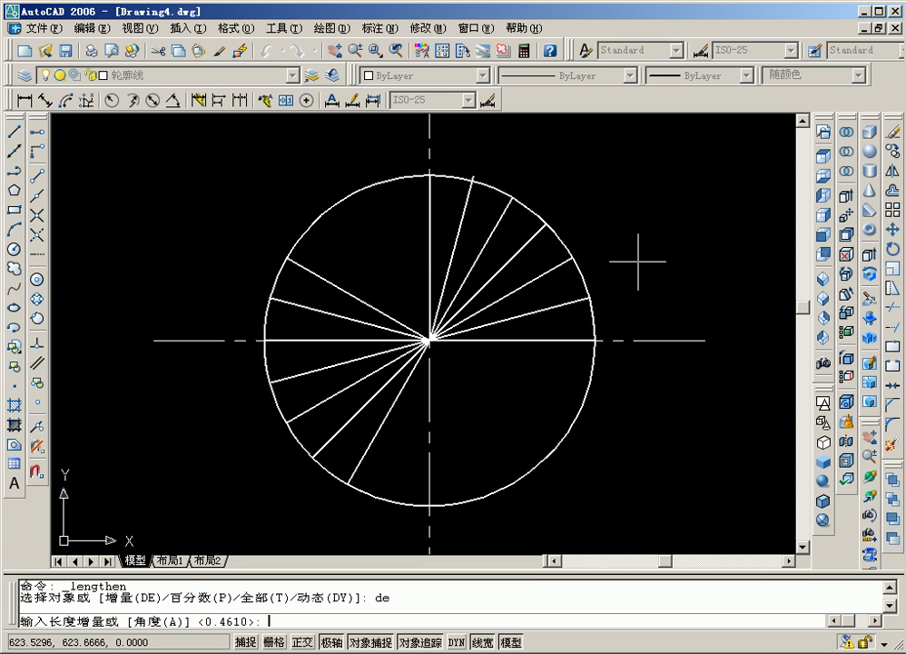
text(3.128)
key(Return)
click(499, 207)
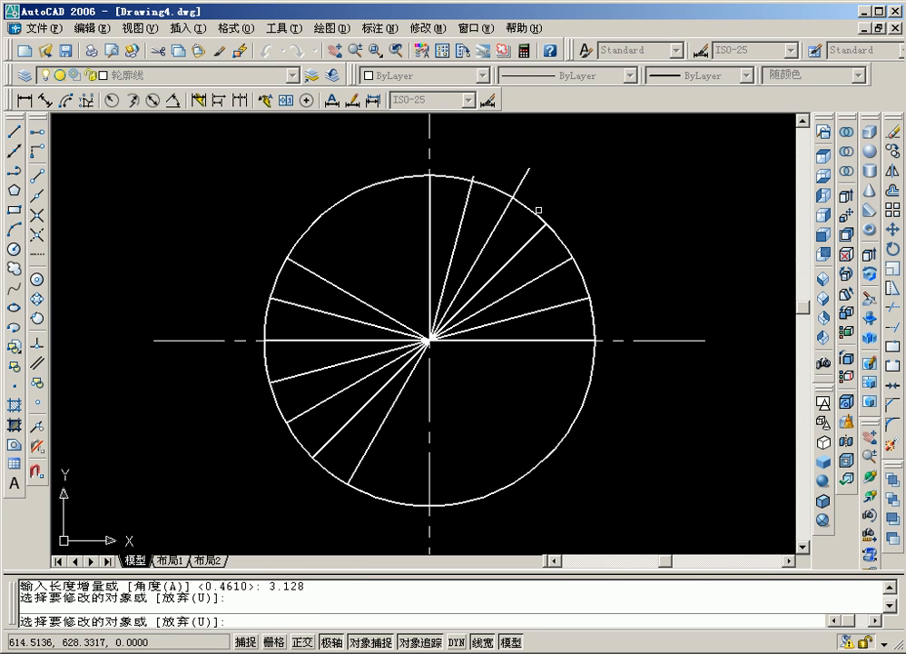
key(Return)
Lengthen the 45° radial line in the upper-right quadrant of the circle by an increment of 8 at its outer end.
key(Return)
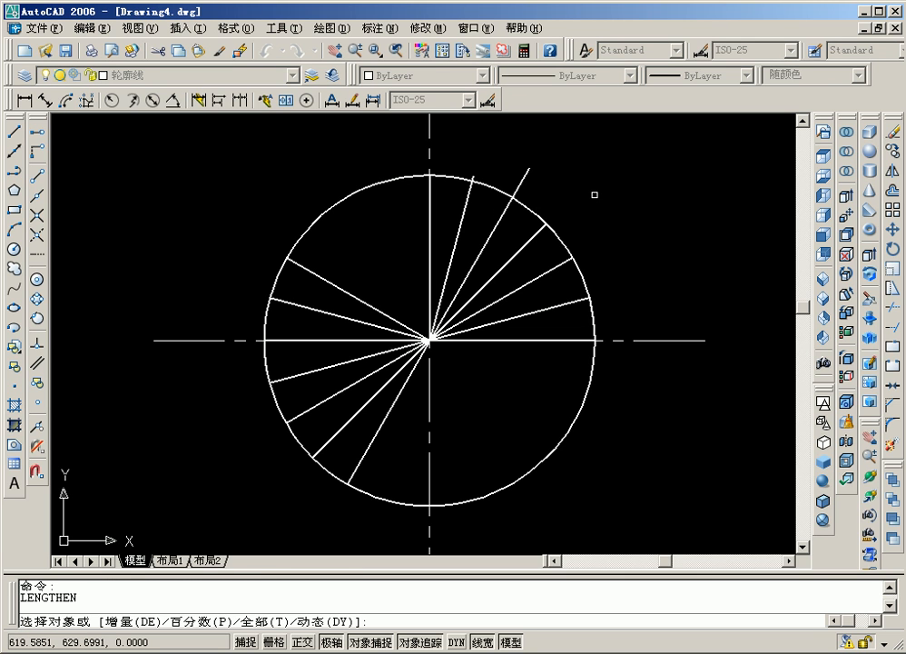
text(de)
key(Return)
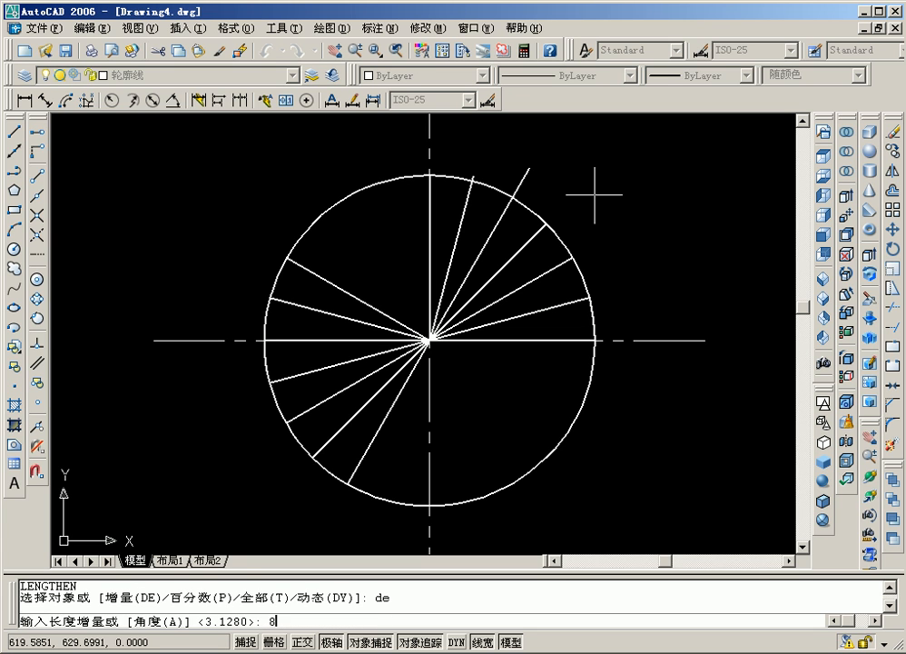
text(8)
key(Return)
click(536, 234)
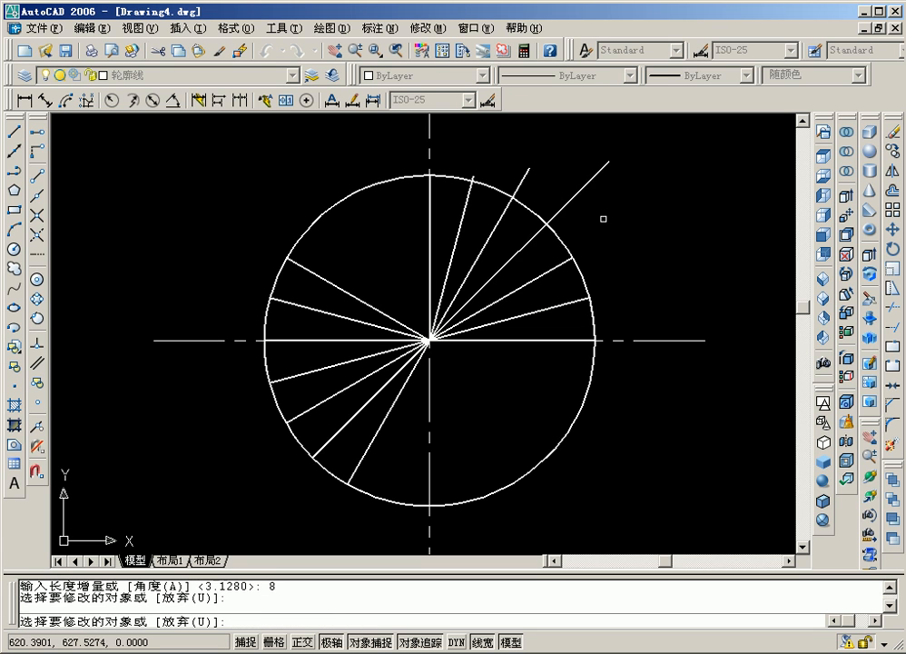
key(Return)
Lengthen the 30° radial line in the upper-right quadrant of the circle by an increment of 12.872 at its outer end.
key(Return)
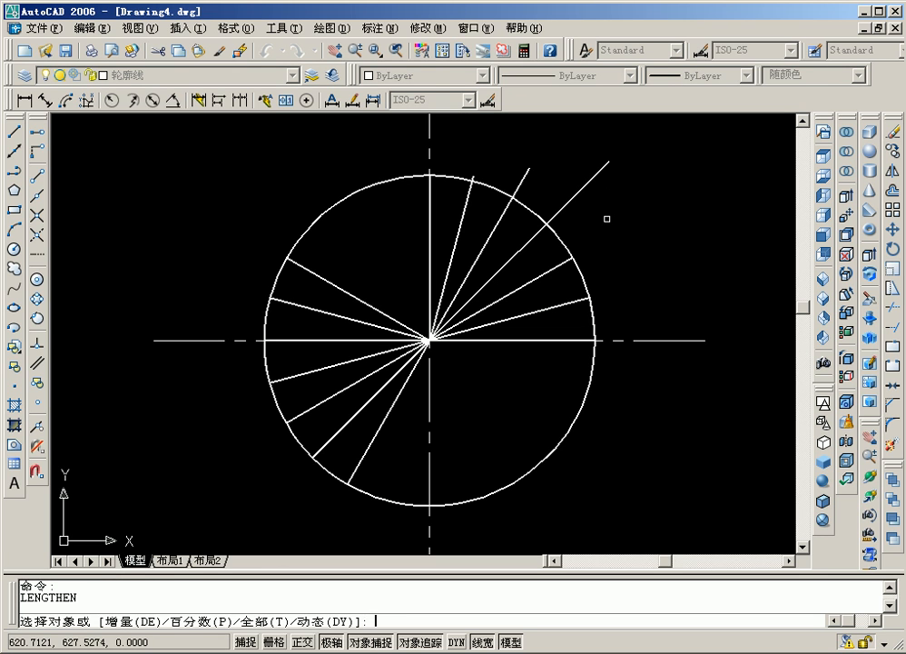
text(de)
key(Return)
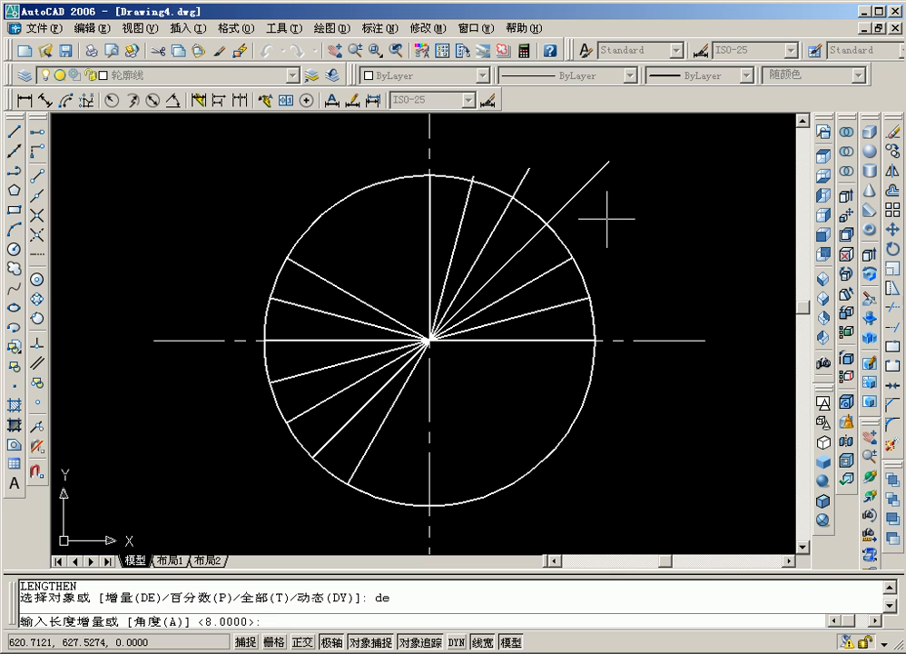
text(12.872)
key(Return)
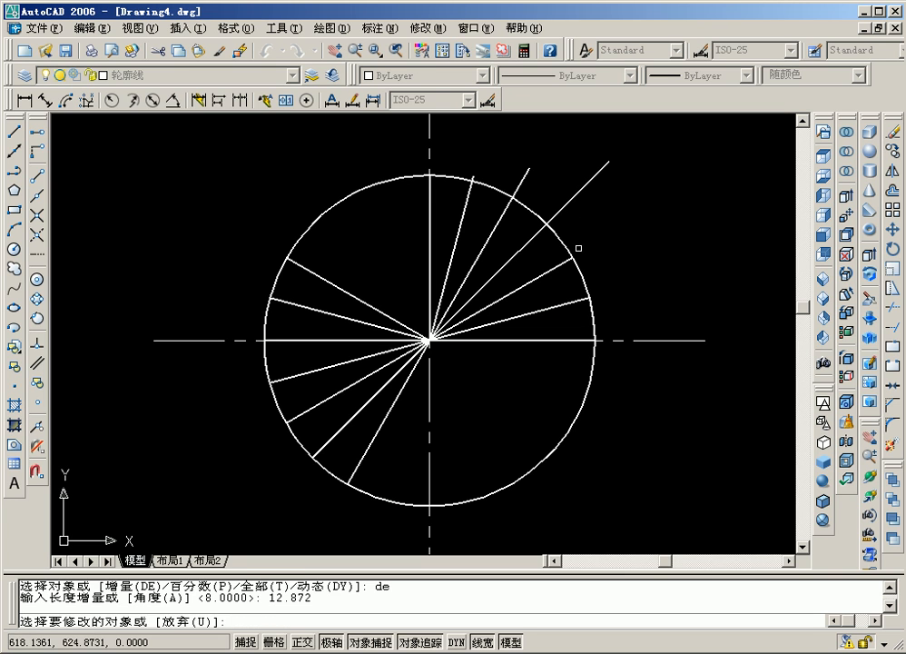
click(561, 264)
key(Return)
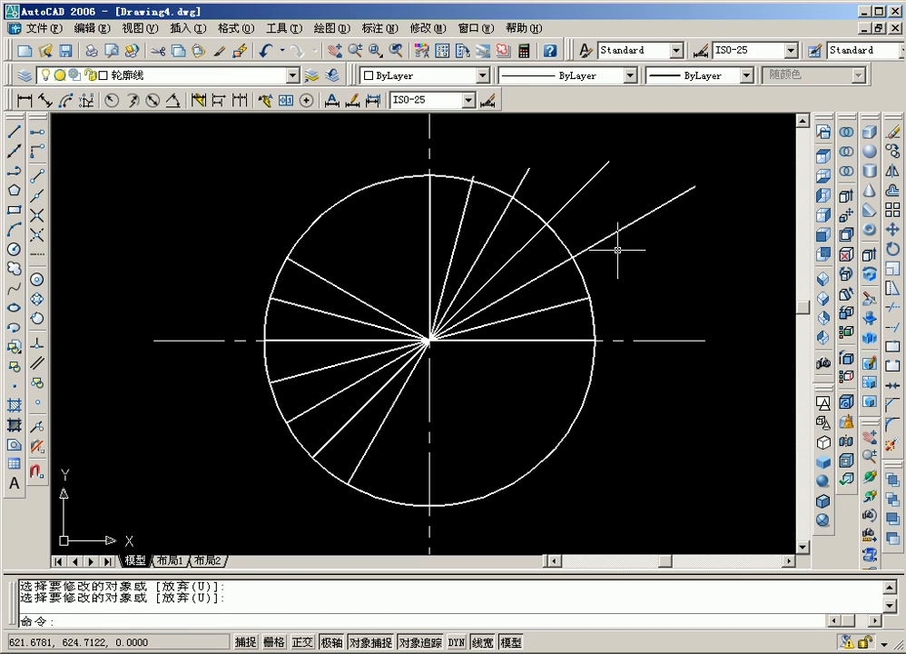
Lengthen the 15° radial line just above the right horizontal radius by an increment of 15.539 at its outer end.
key(Return)
text(de)
key(Return)
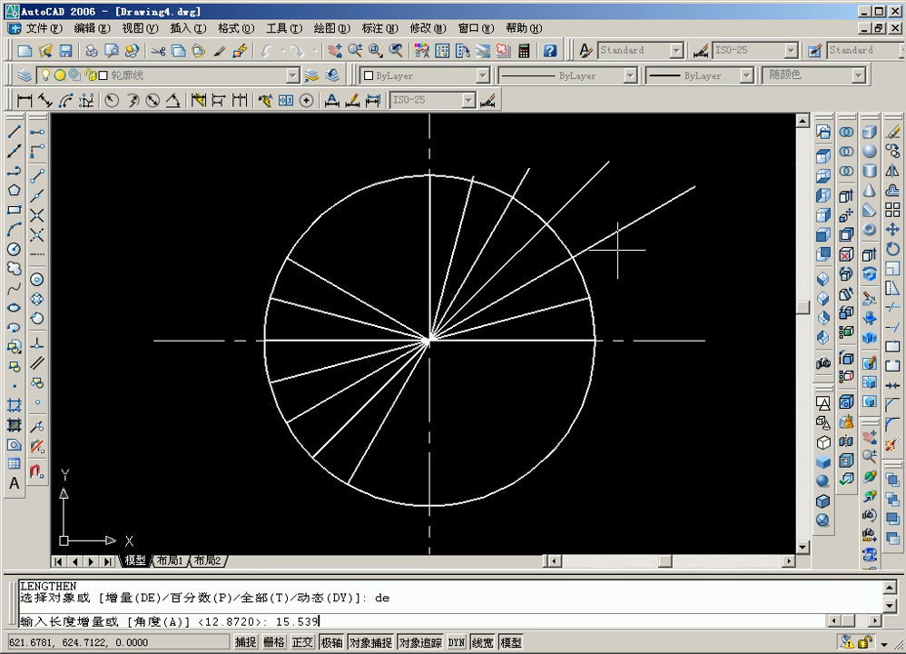
key(Return)
click(583, 300)
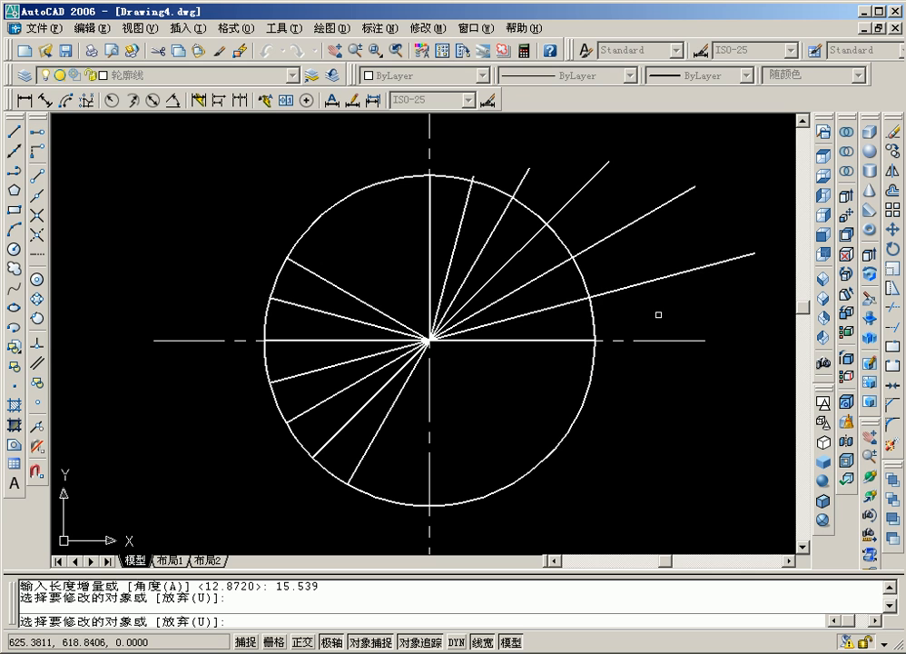
key(Return)
Lengthen the horizontal radius line on the circle's right side by an increment of 16 at its outer end.
key(Return)
text(de)
key(Return)
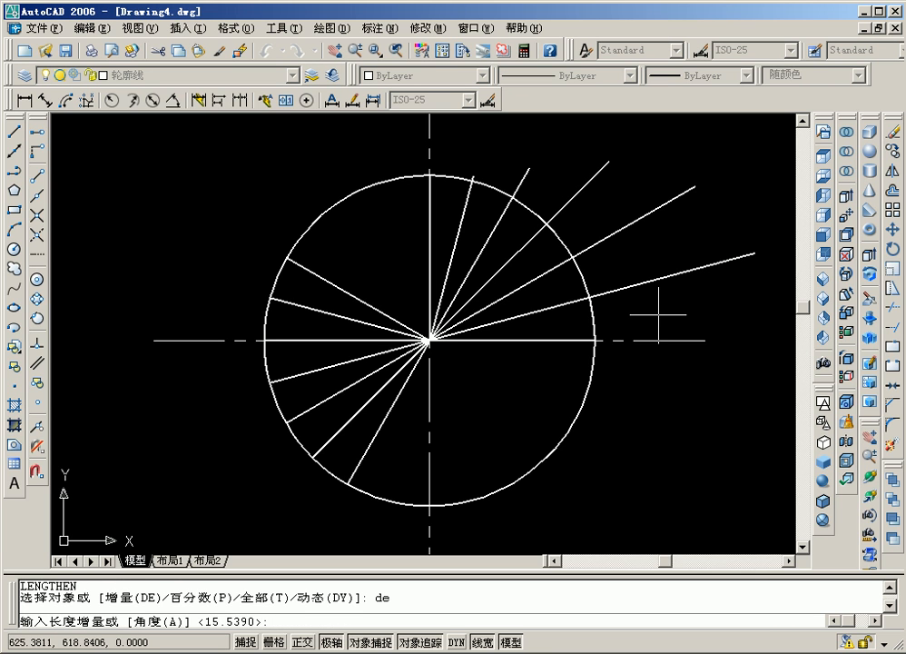
text(16)
key(Return)
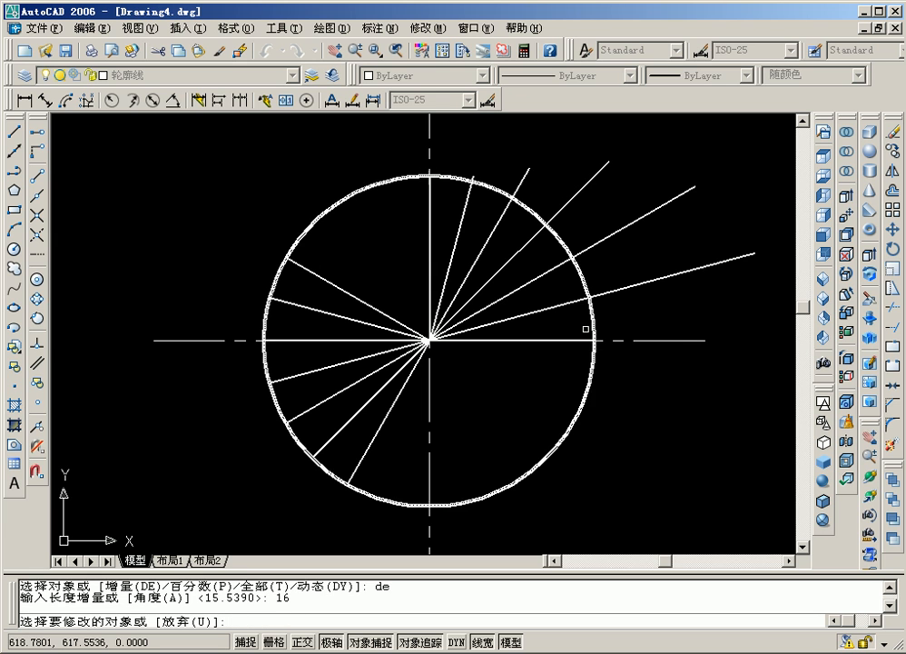
click(581, 342)
key(Return)
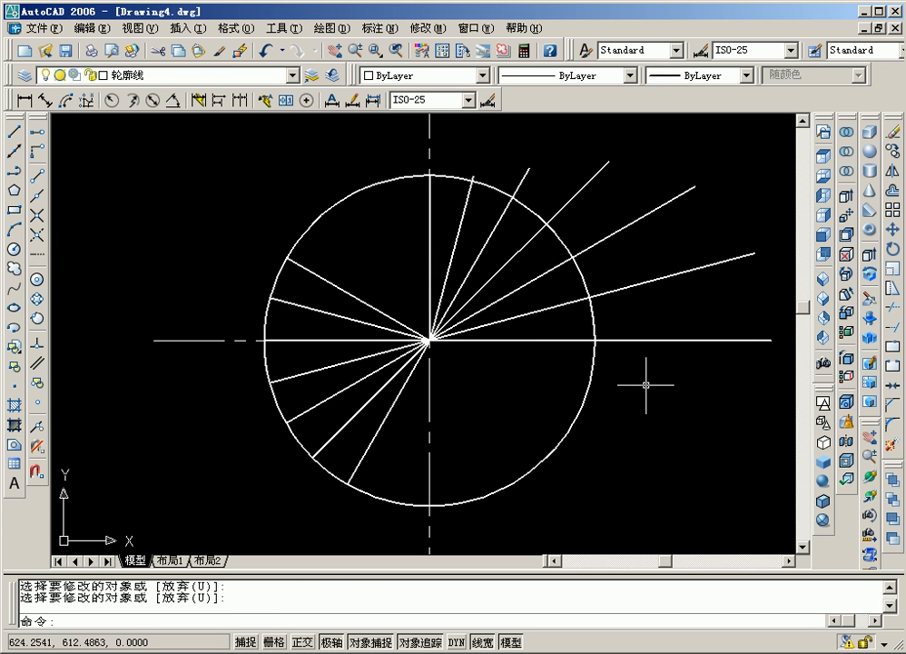
Lengthen the 240° radial line, the lowest one in the lower-left quadrant, by an increment of 16 at its outer end.
scroll(641, 379, down, 2)
middle_drag(643, 381, 543, 317)
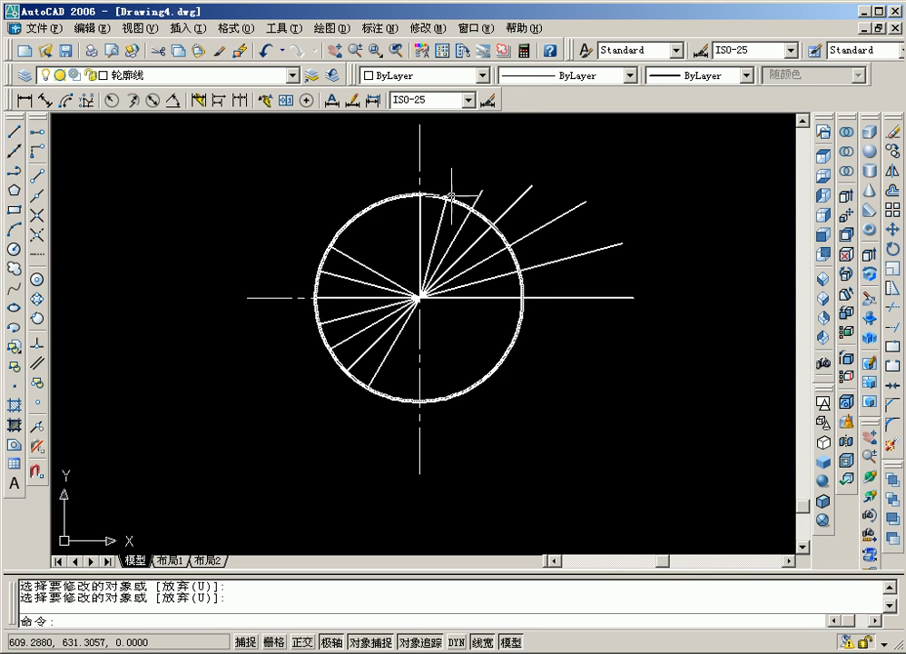
click(424, 28)
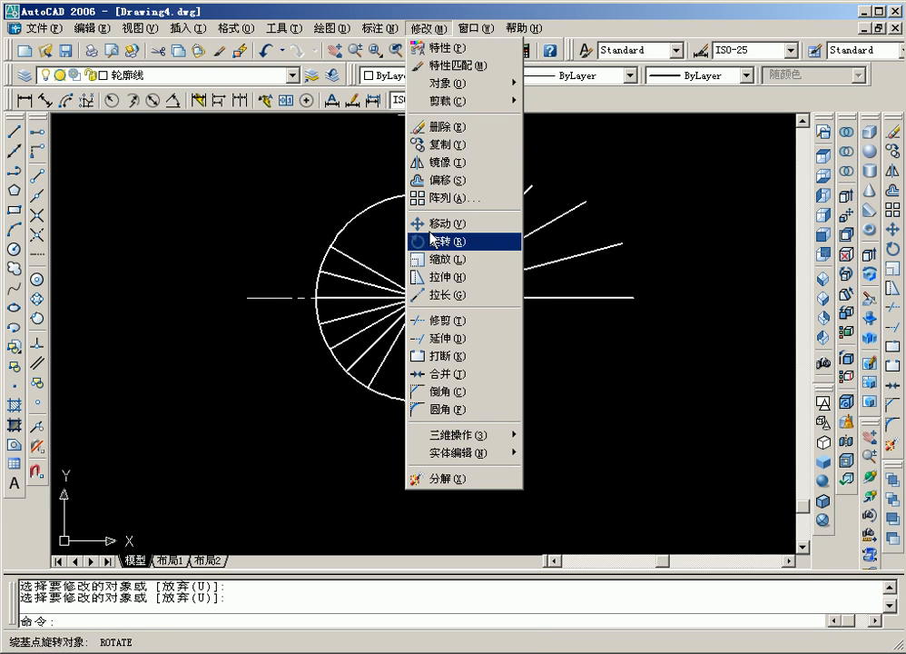
click(458, 295)
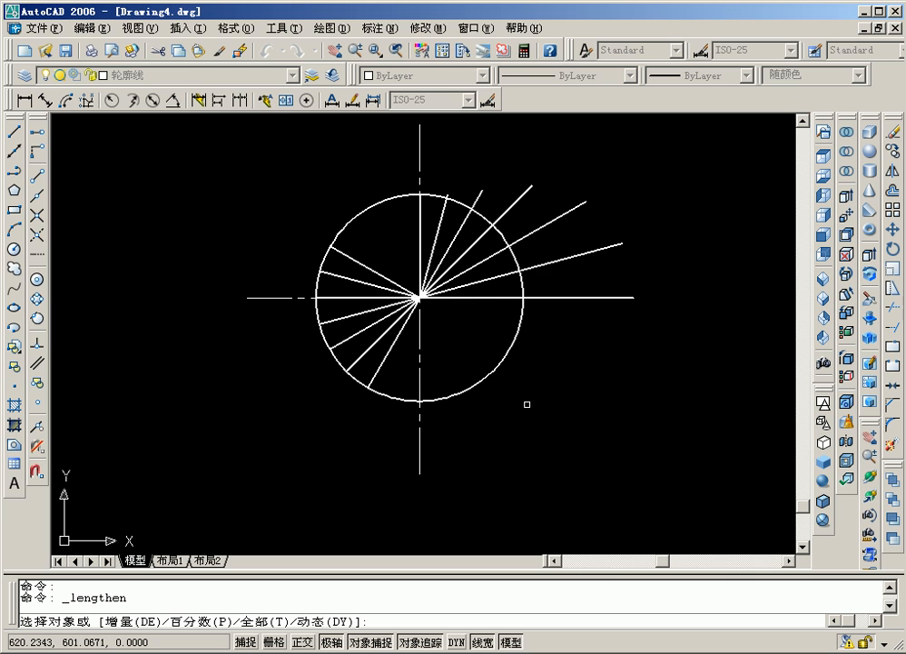
text(de)
key(Return)
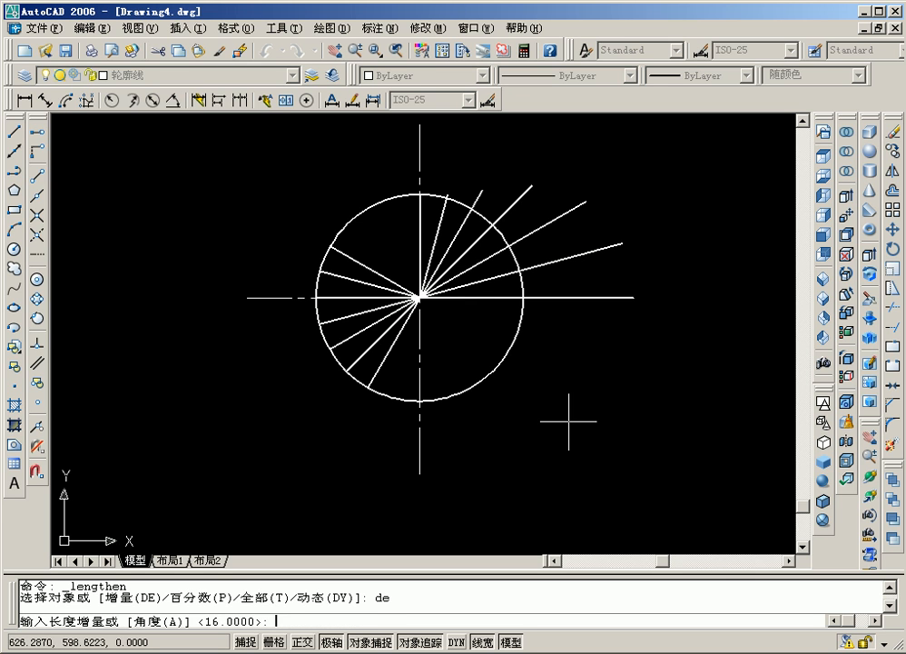
text(16)
key(Return)
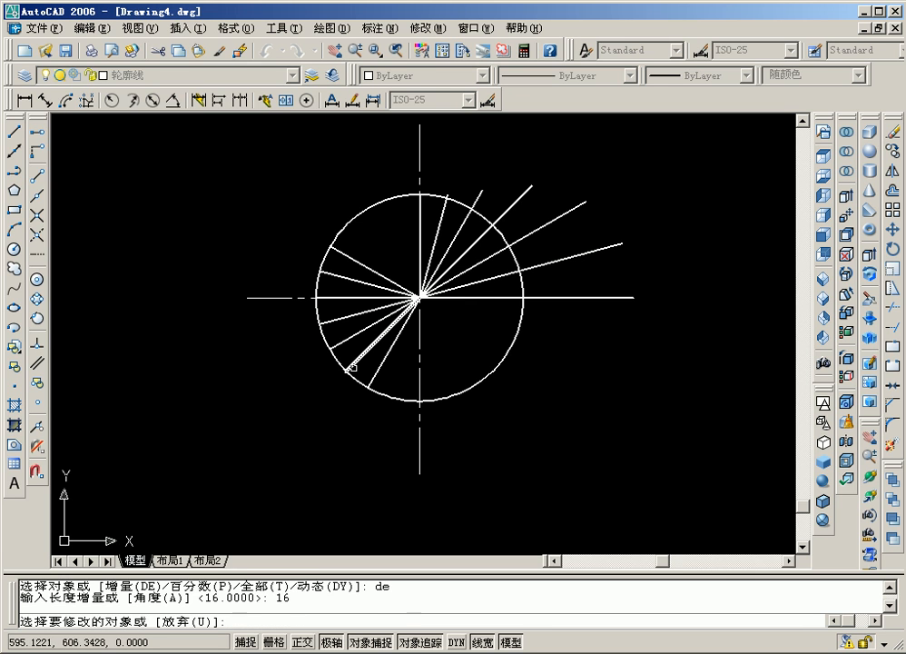
click(375, 375)
key(Return)
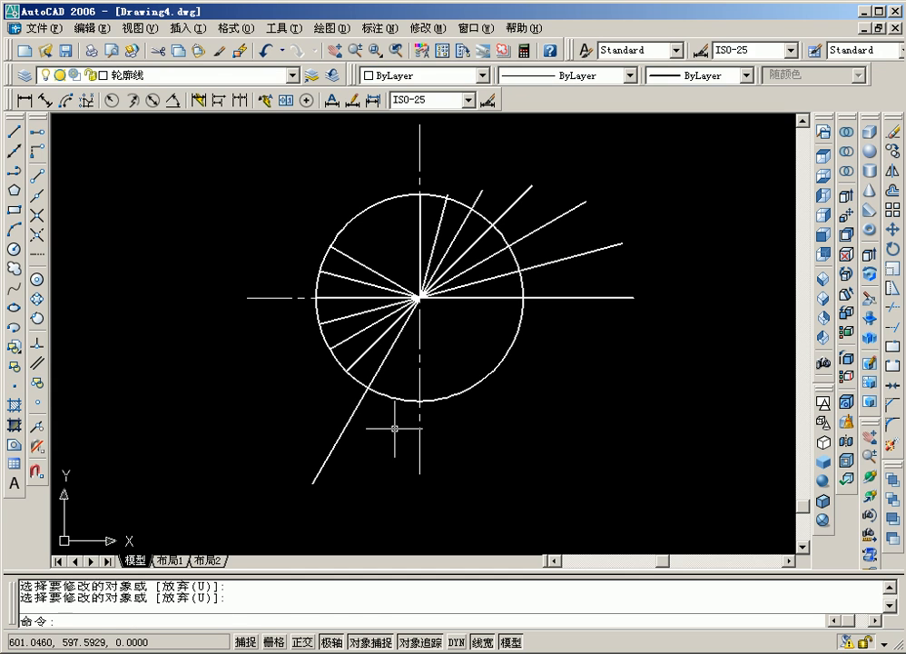
Lengthen the 225° radial line in the lower-left quadrant of the circle by an increment of 15.539 at its outer end.
key(Return)
text(de)
key(Return)
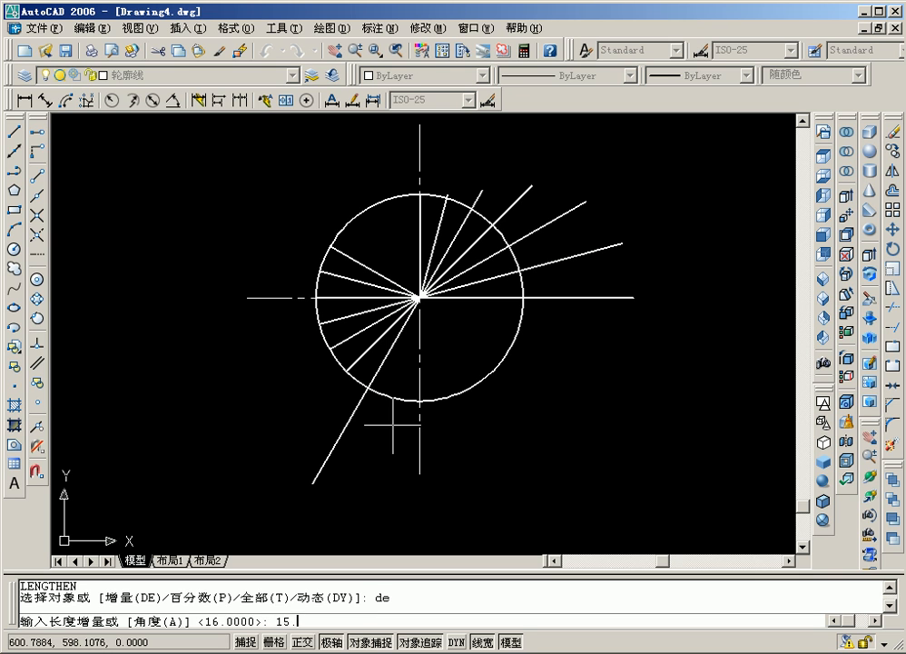
text(15.539)
key(Return)
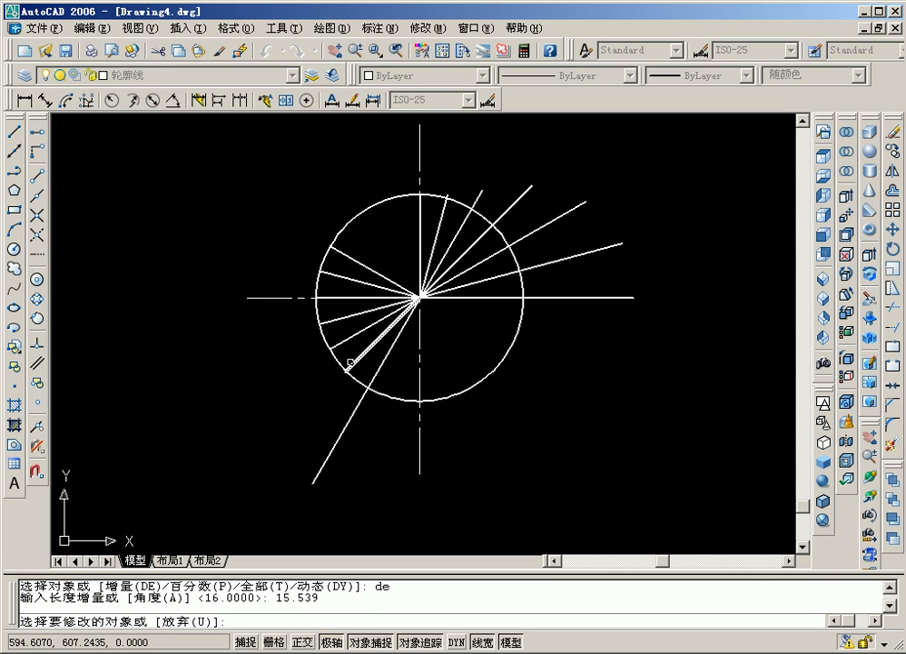
click(354, 362)
key(Return)
Lengthen the 210° radial line in the lower-left quadrant of the circle by an increment of 12.872 at its outer end.
key(Return)
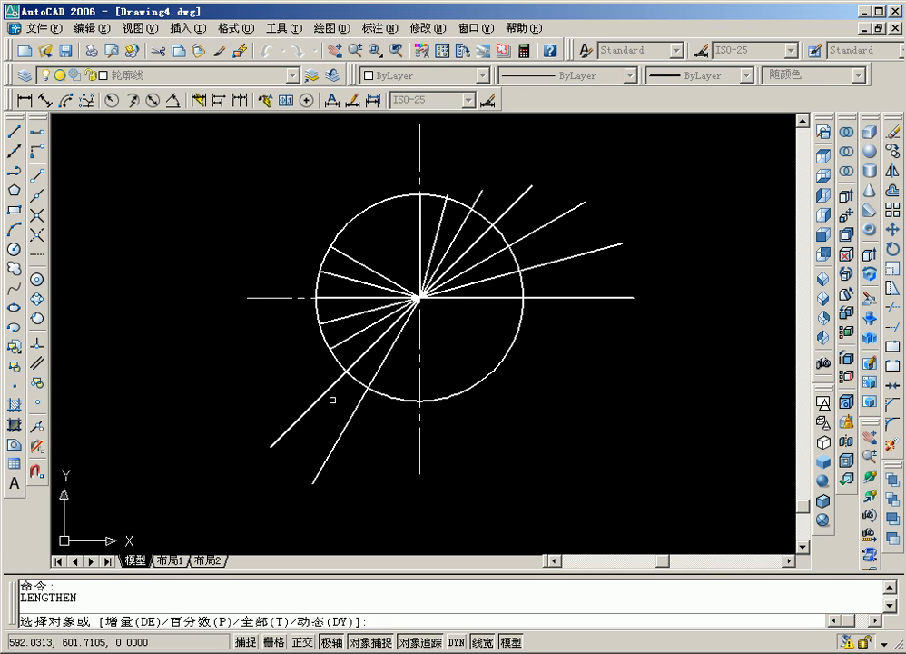
text(de)
key(Return)
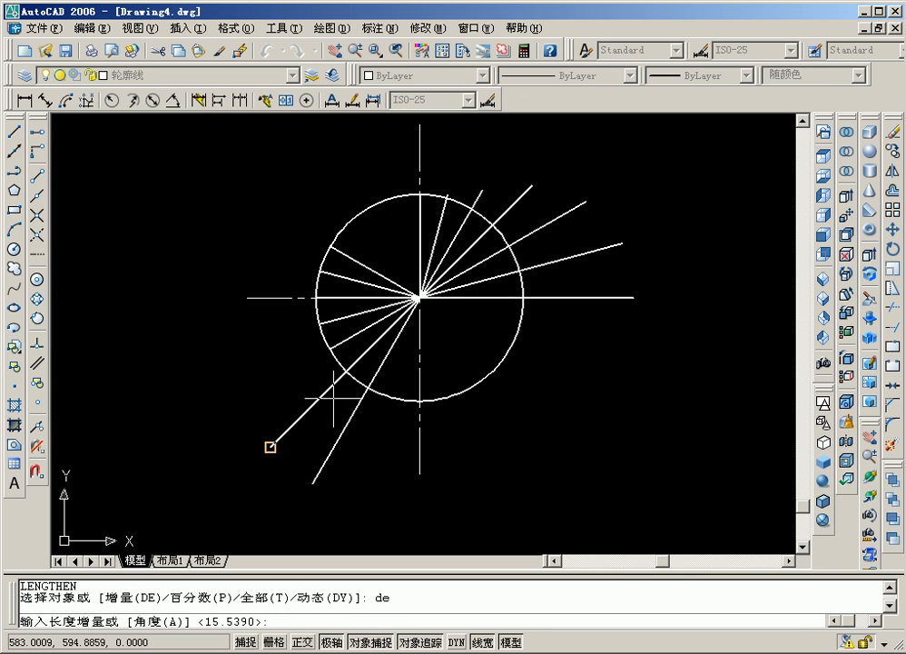
text(12.)
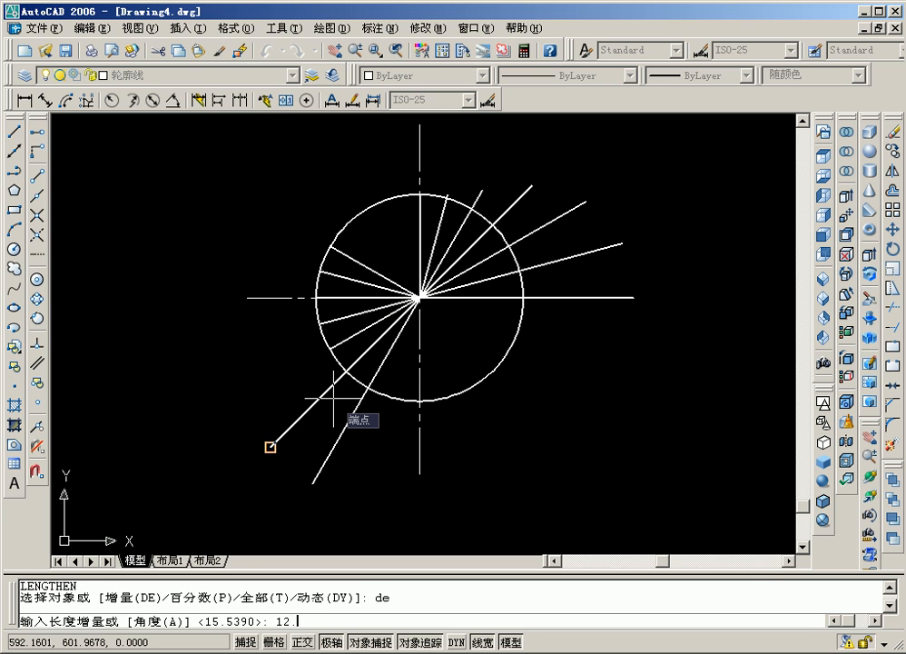
text(872)
key(Return)
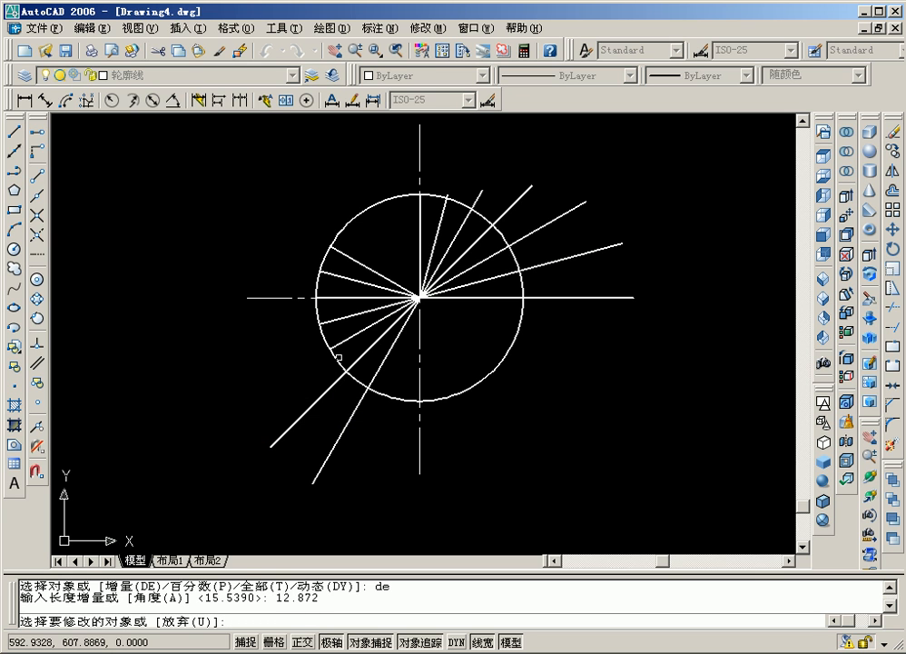
click(334, 345)
key(Return)
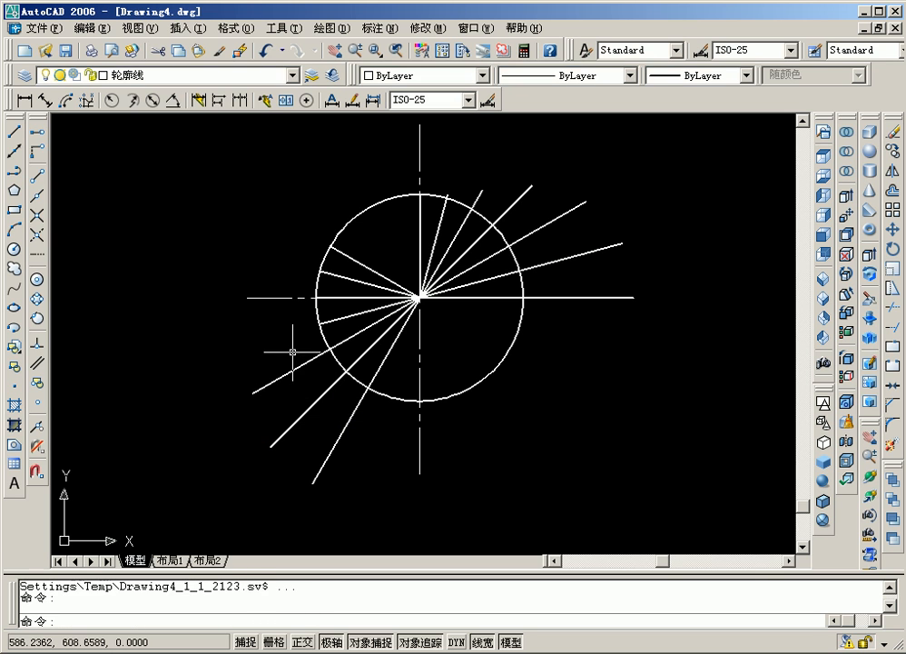
Lengthen the 195° radial line just below the left horizontal radius by an increment of 8 at its outer end.
key(Return)
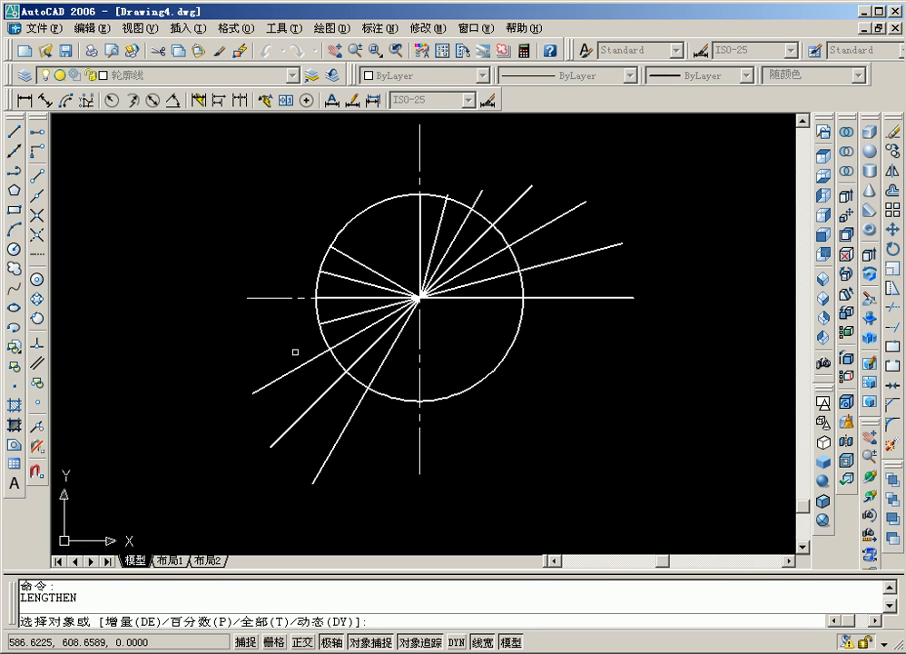
text(de)
key(Return)
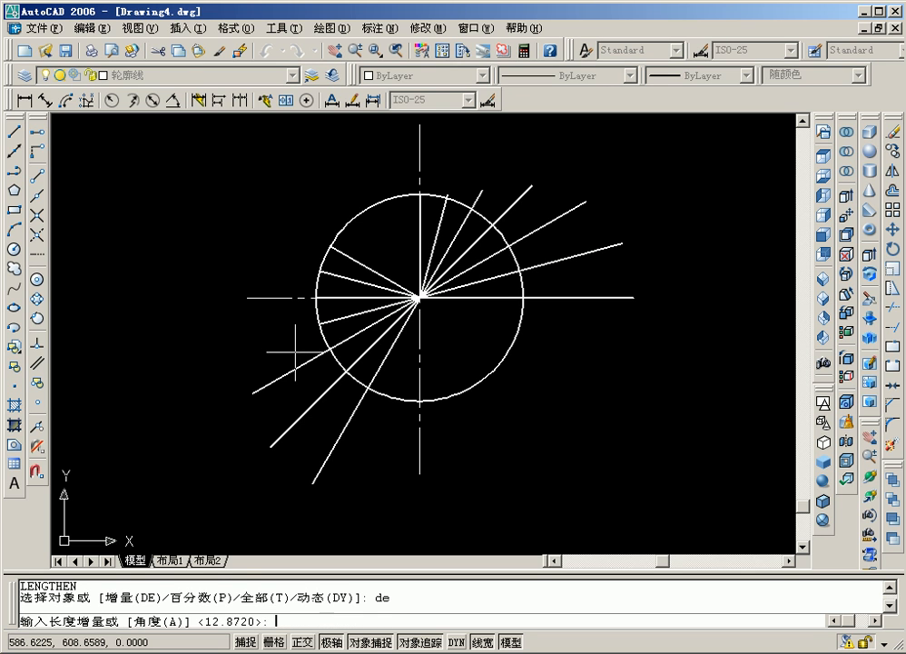
text(8)
key(Return)
click(298, 328)
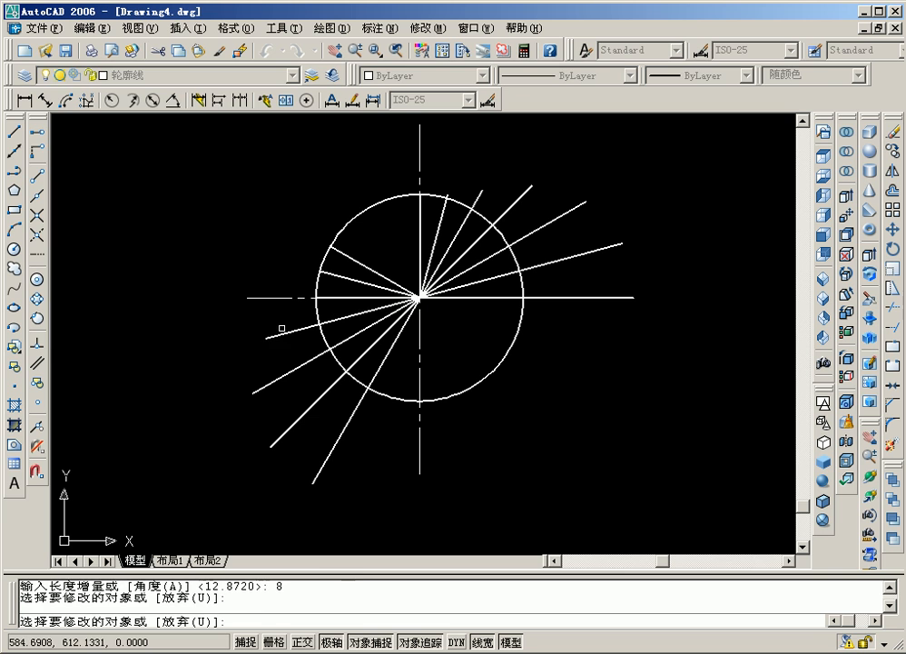
key(Return)
Lengthen the horizontal radius line on the circle's left side by an increment of 3.128 at its outer end.
key(Return)
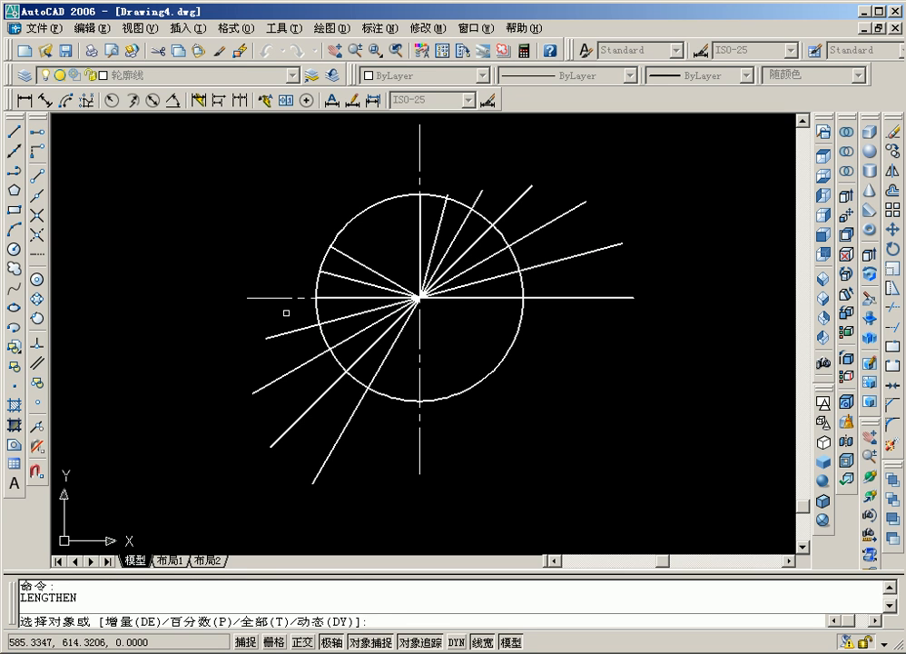
key(Return)
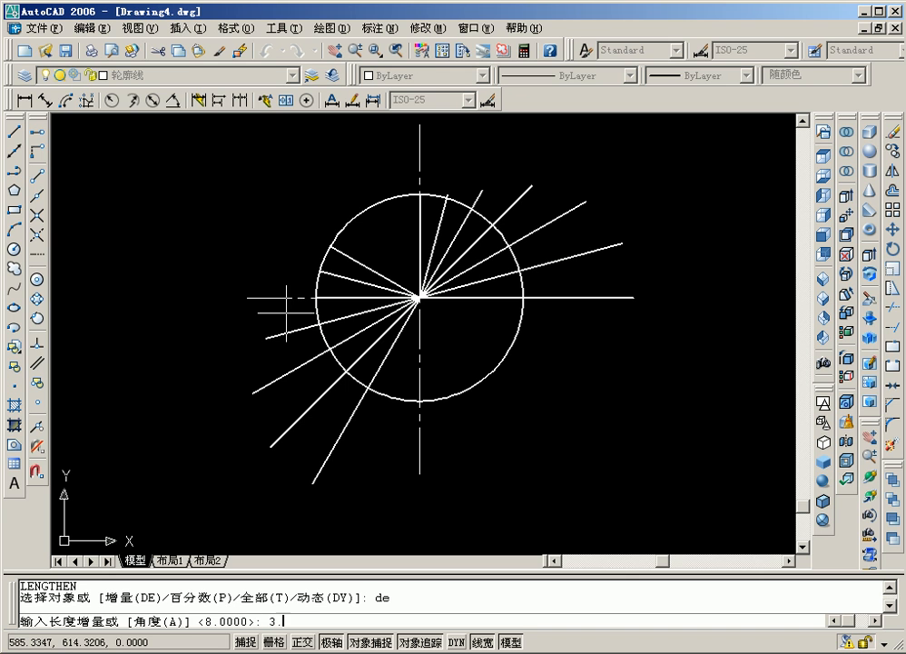
key(Return)
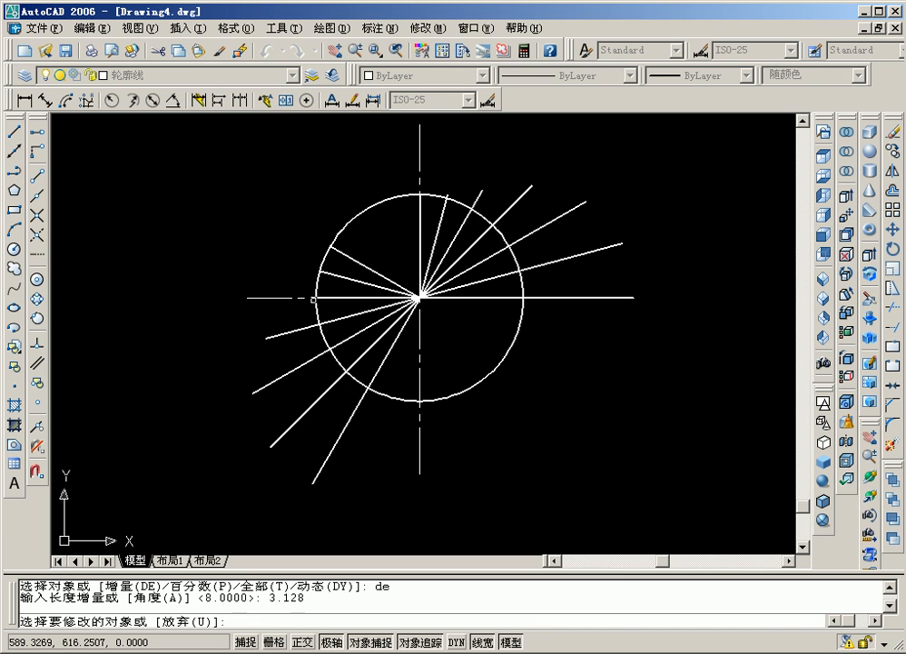
click(327, 297)
key(Return)
key(Return)
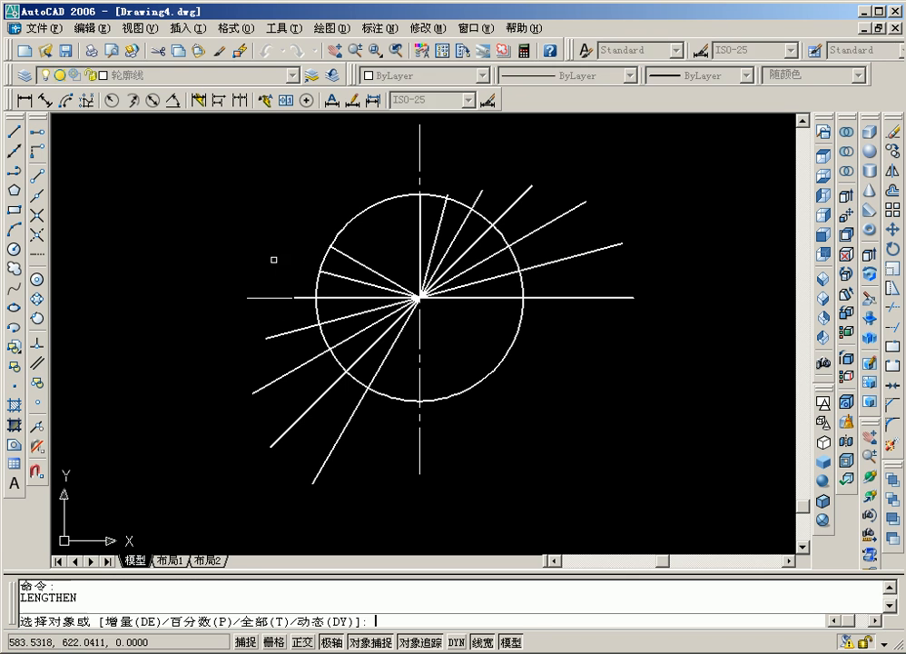
Lengthen the 165° radial line just above the left horizontal radius by an increment of 0.461 at its outer end.
text(de)
key(Return)
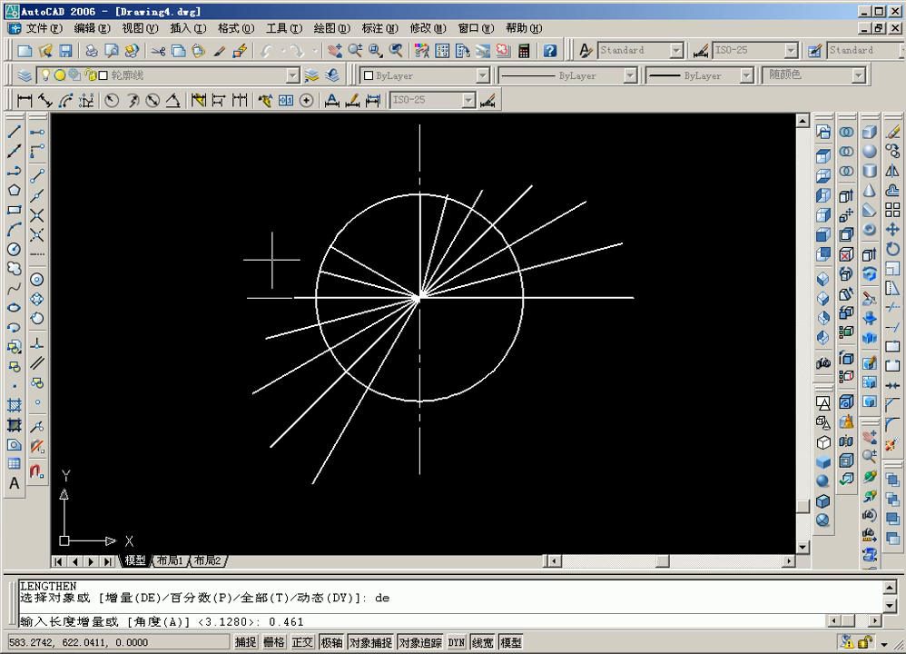
text(0.461)
key(Return)
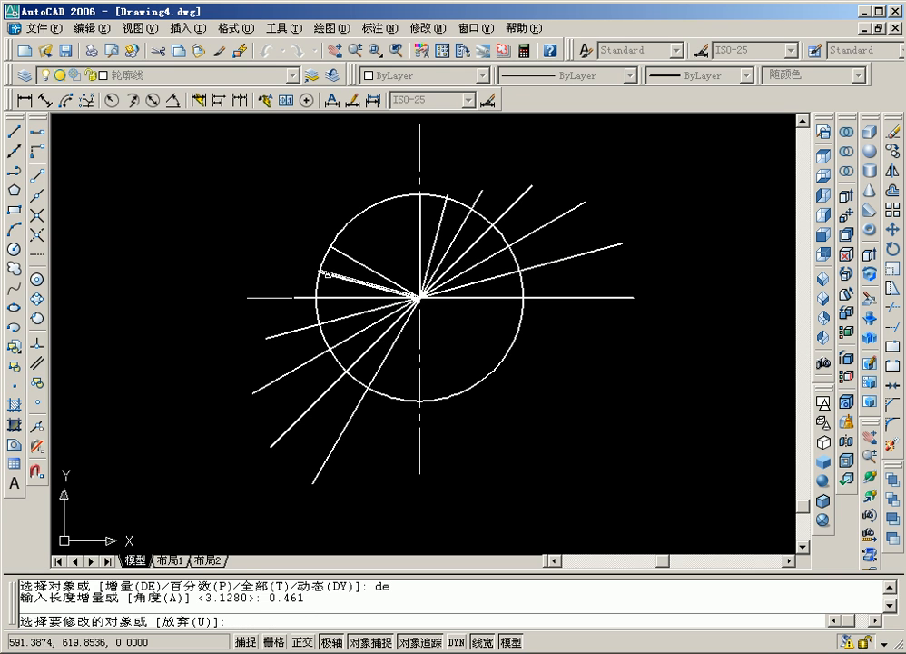
click(328, 272)
key(Return)
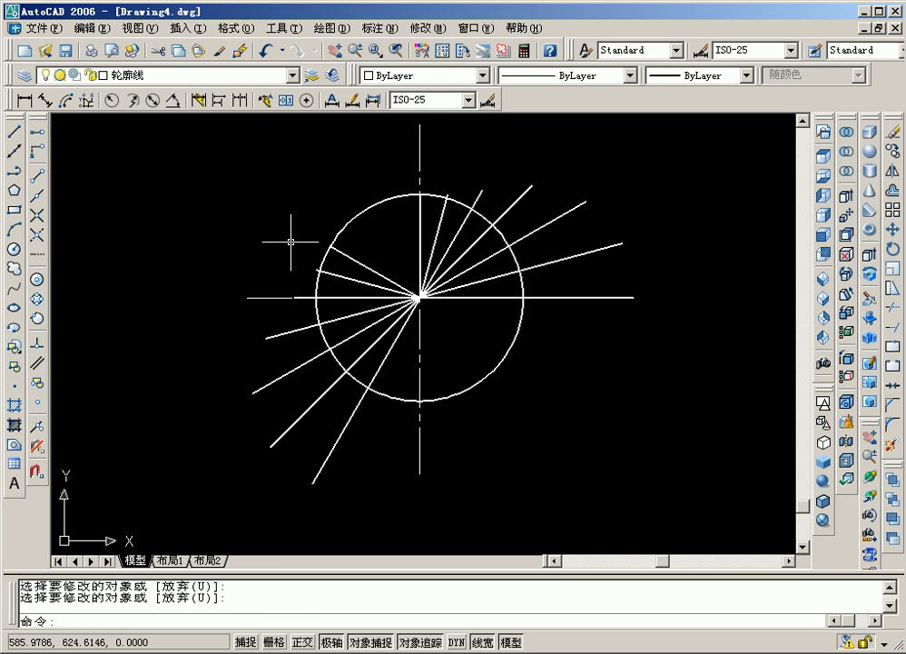
Draw a spline through the outer ends of the upper-right radial lines, from the vertical radius at 90° round to the horizontal radius at 0°.
click(13, 288)
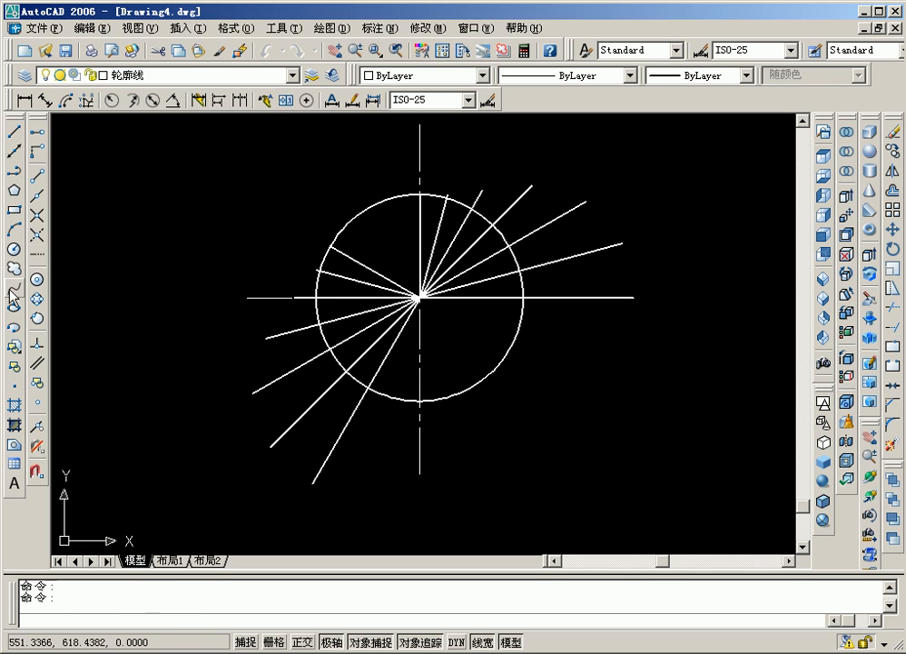
click(420, 195)
click(447, 194)
click(481, 189)
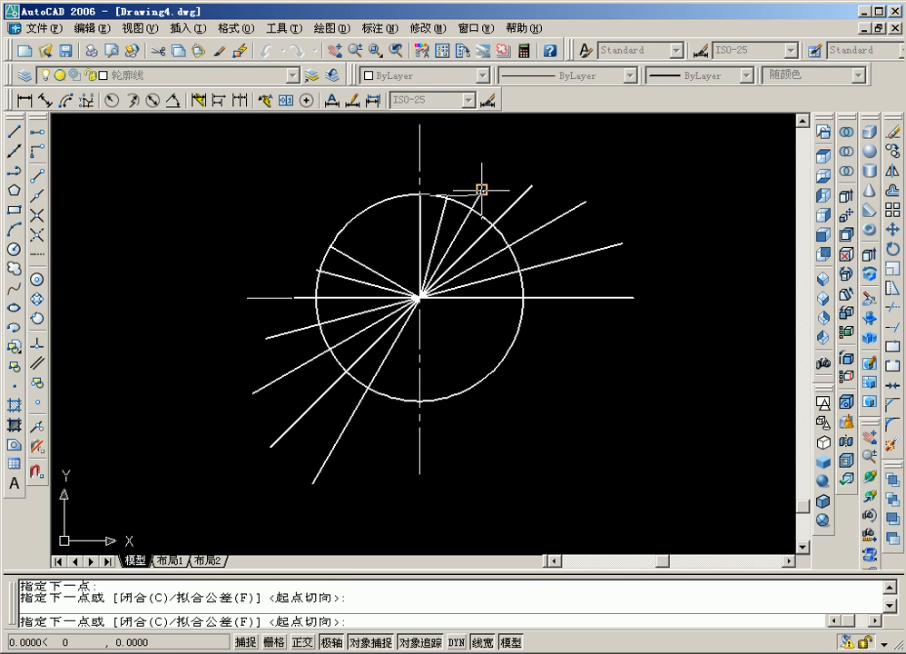
click(531, 185)
click(586, 202)
click(623, 243)
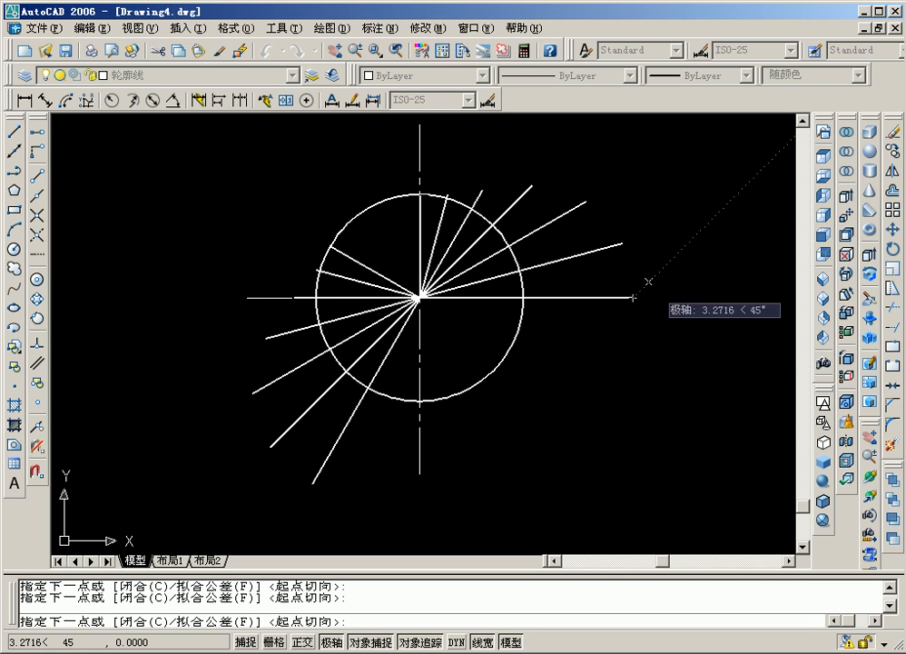
click(633, 297)
key(Return)
key(Return)
key(Return)
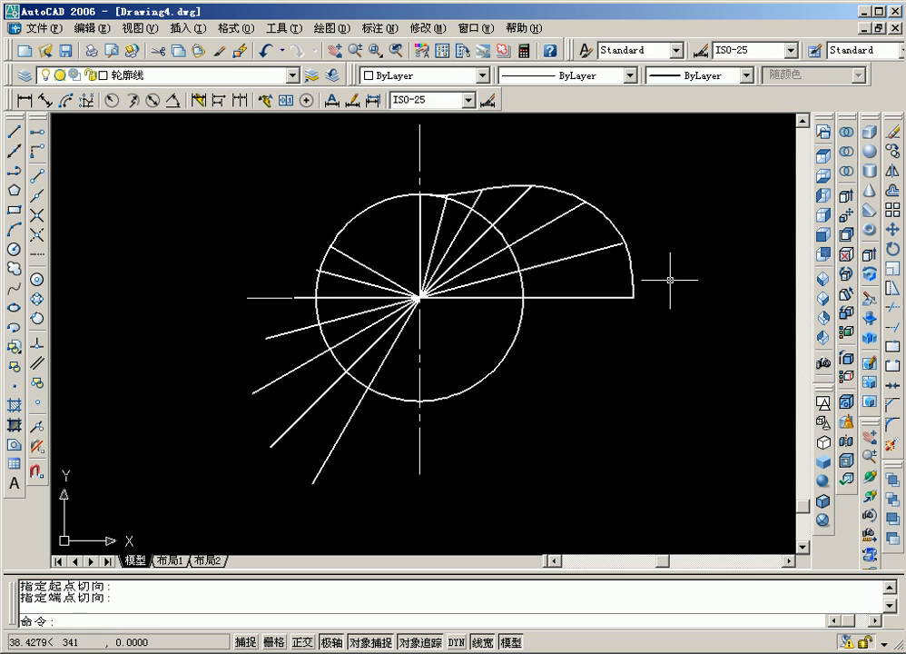
Draw a second spline through the outer ends of the left-side radial lines, from the 150° line round to the 240° line.
key(Return)
click(329, 245)
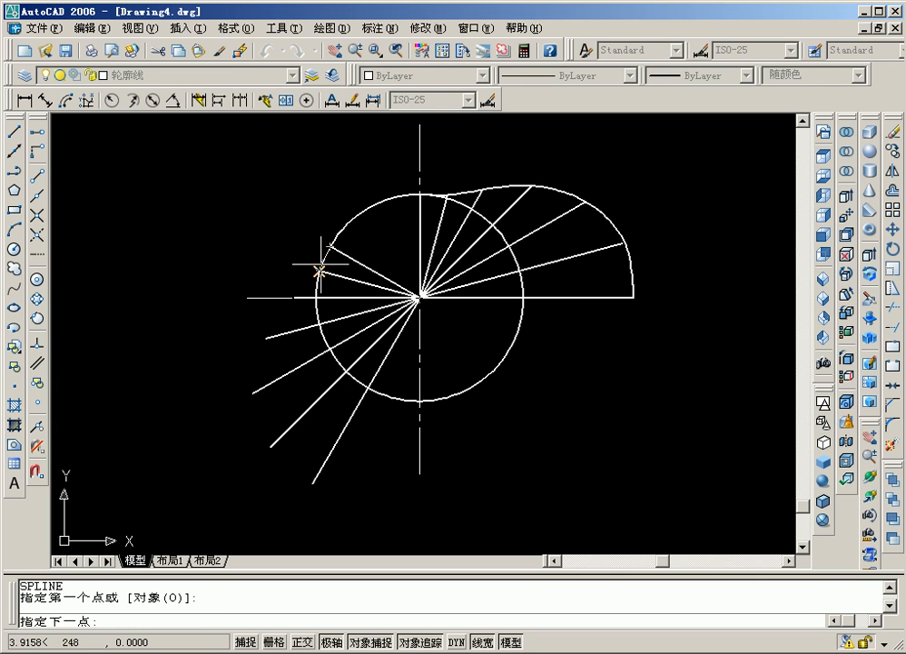
click(316, 270)
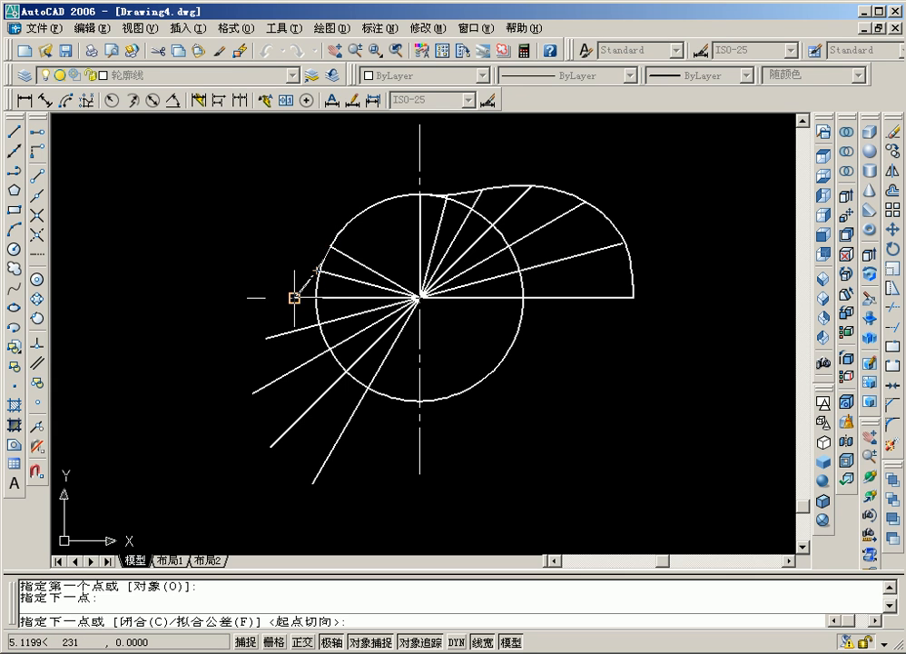
click(266, 338)
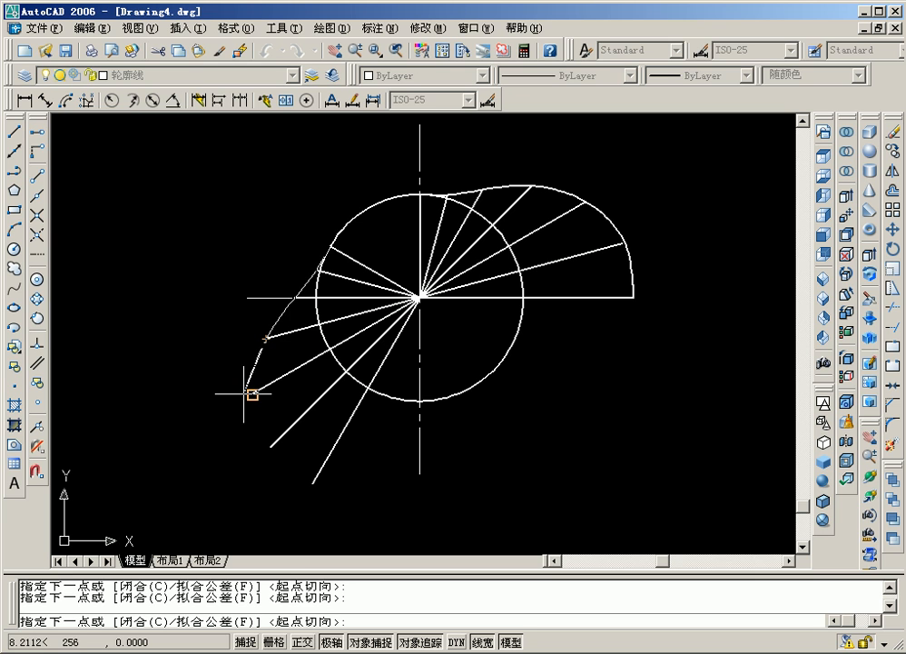
click(312, 483)
key(Return)
key(Return)
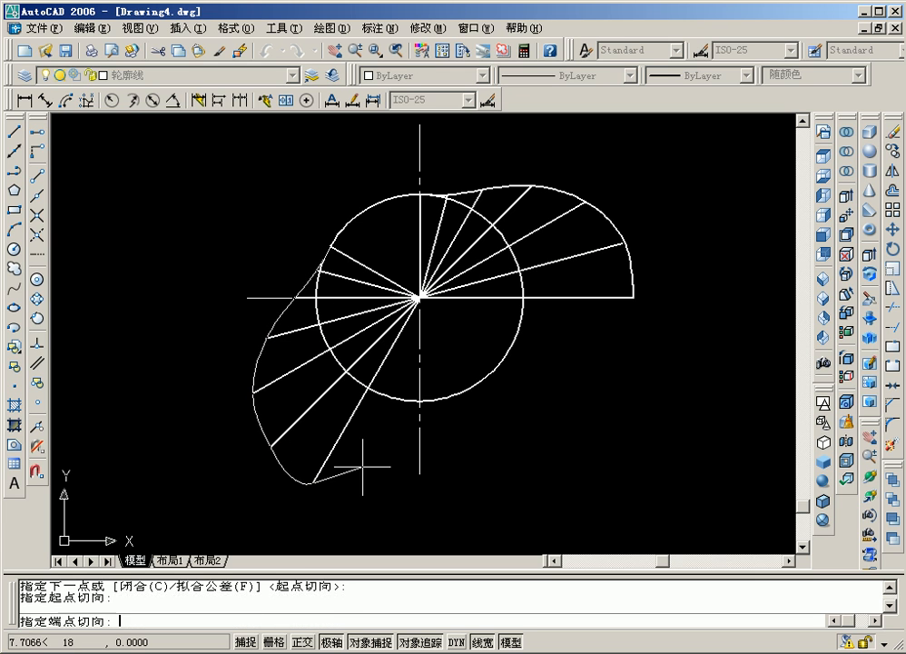
key(Return)
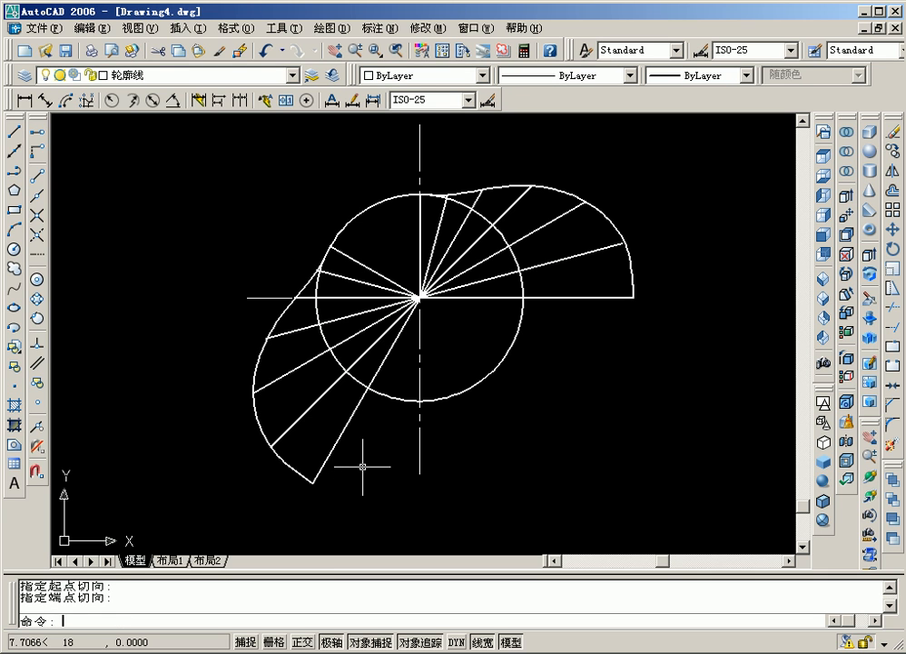
Draw a circle concentric with the base circle, passing through the outer end of the right horizontal radial line.
click(14, 249)
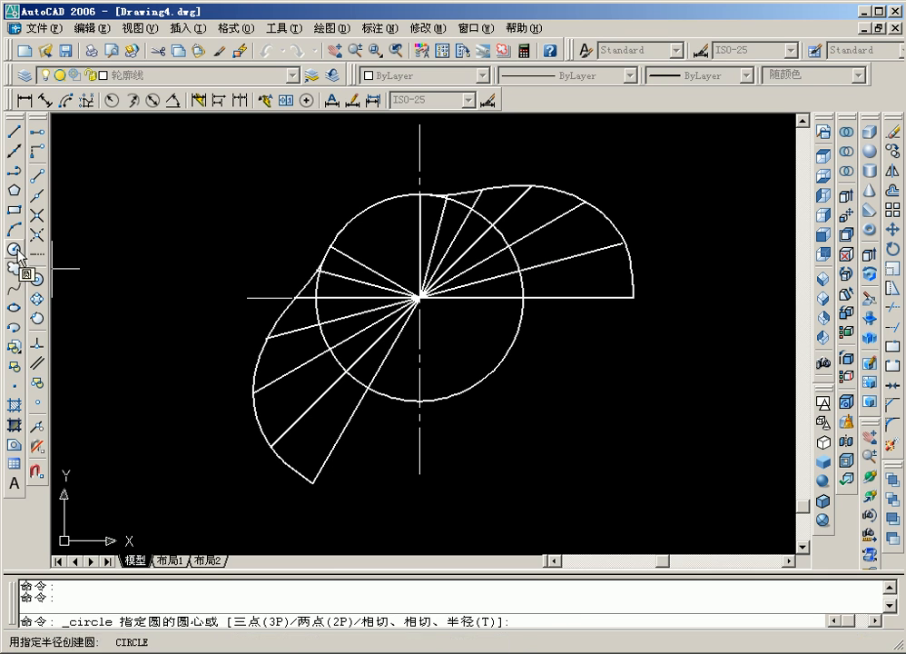
click(420, 296)
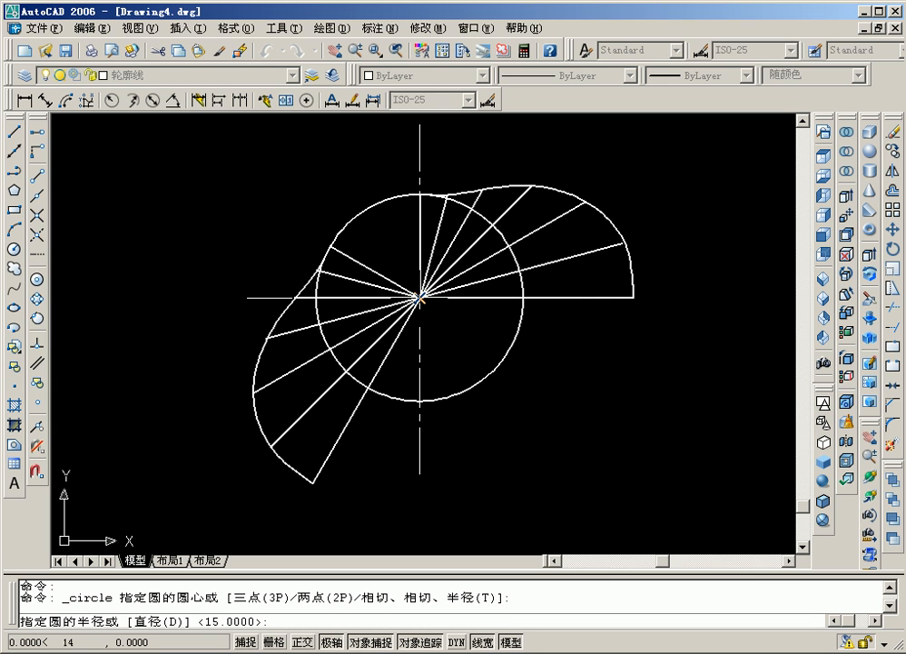
click(633, 297)
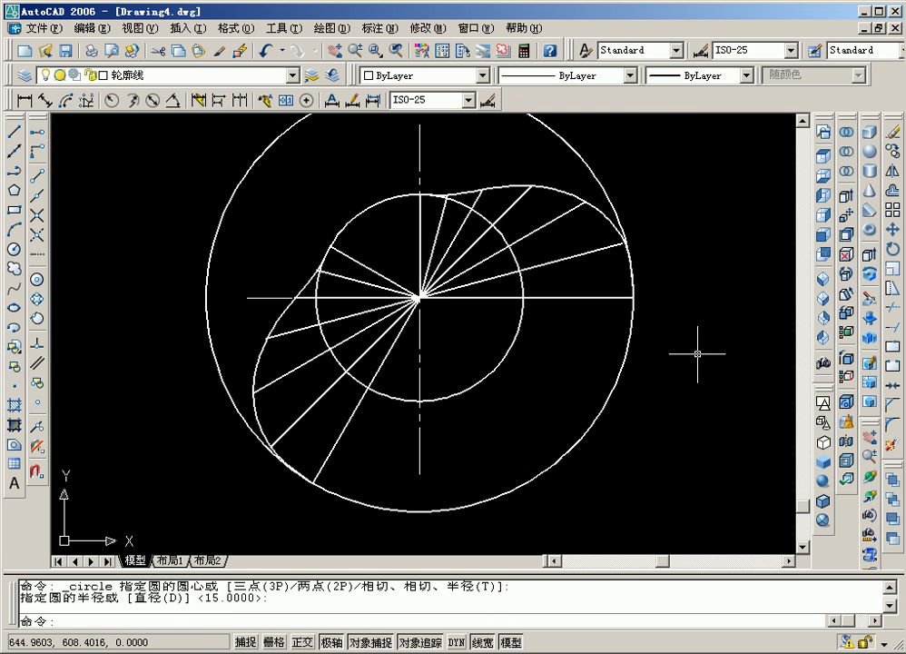
Trim the large circle against the 0° and 240° radial lines, keeping only its lower-right arc between the two splines.
click(896, 310)
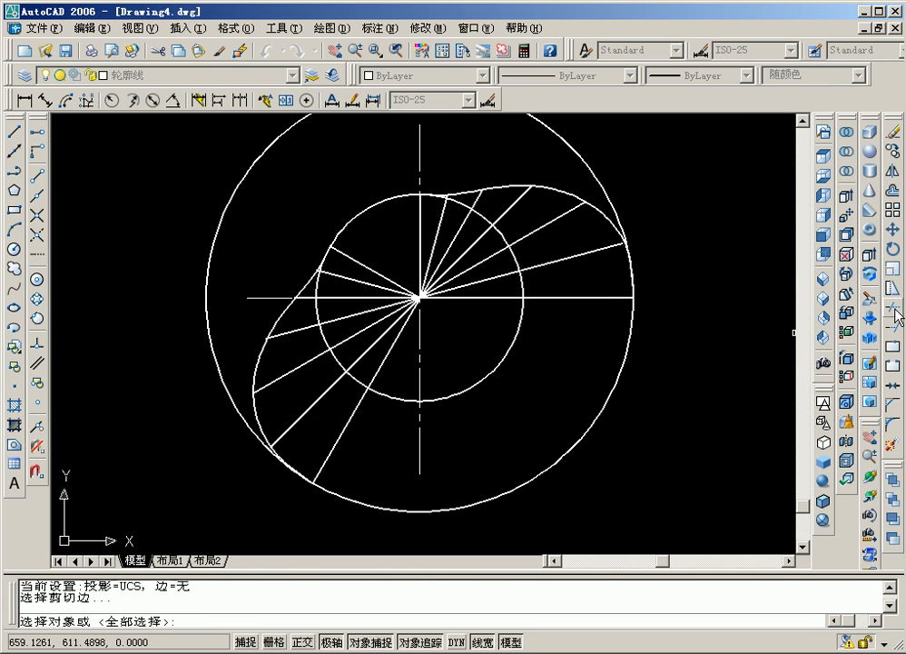
click(607, 297)
click(334, 443)
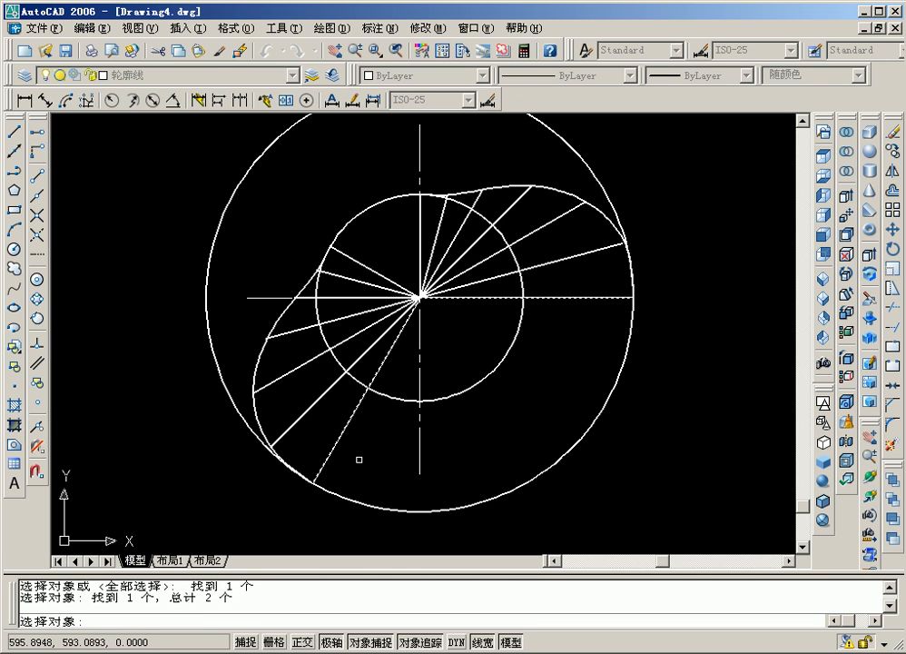
key(Return)
click(227, 389)
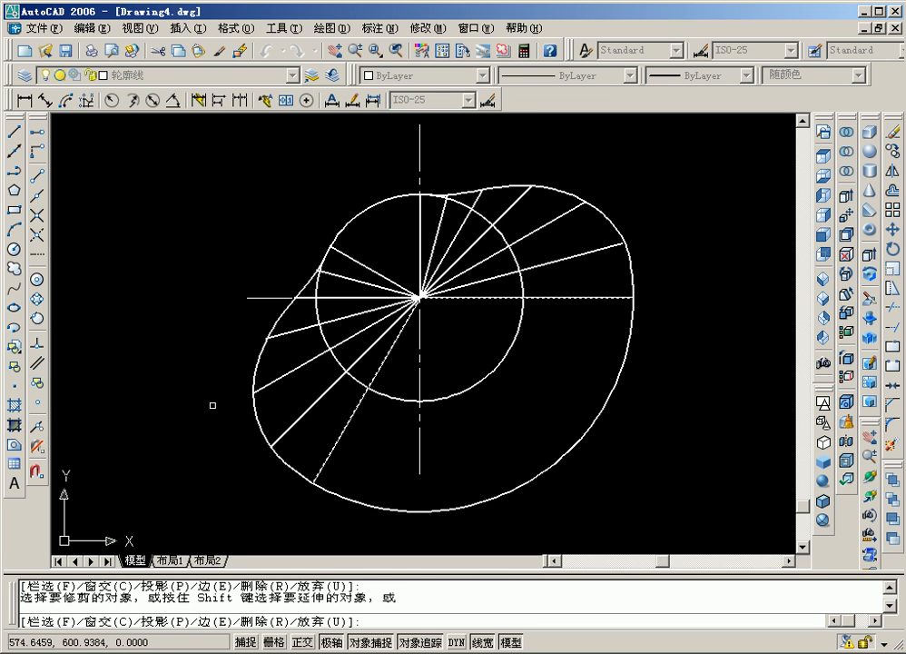
key(Return)
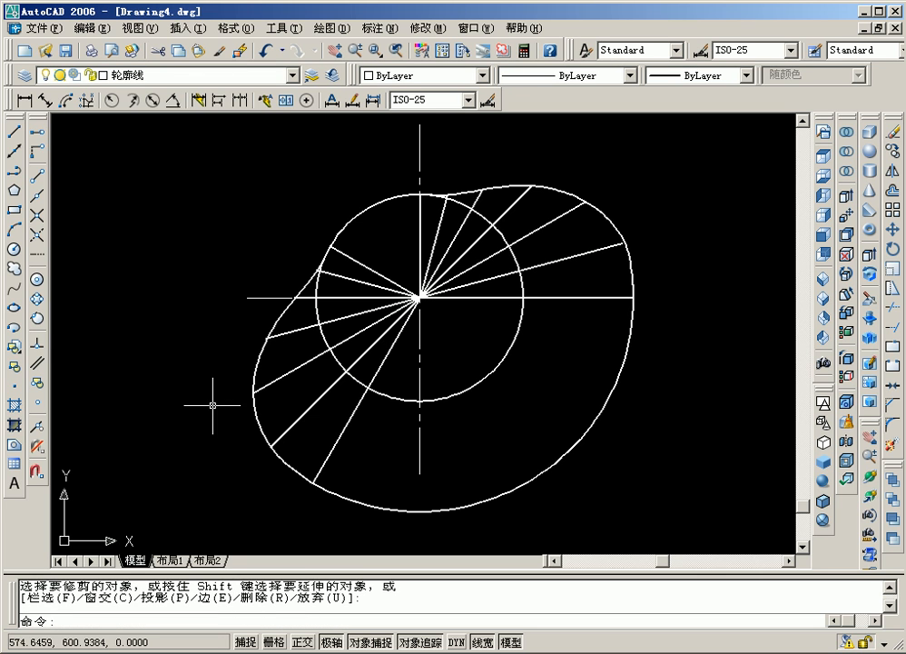
Erase all the radial division lines inside the cam profile, keeping the base circle, centerlines and outer contour.
click(893, 133)
click(554, 261)
click(545, 224)
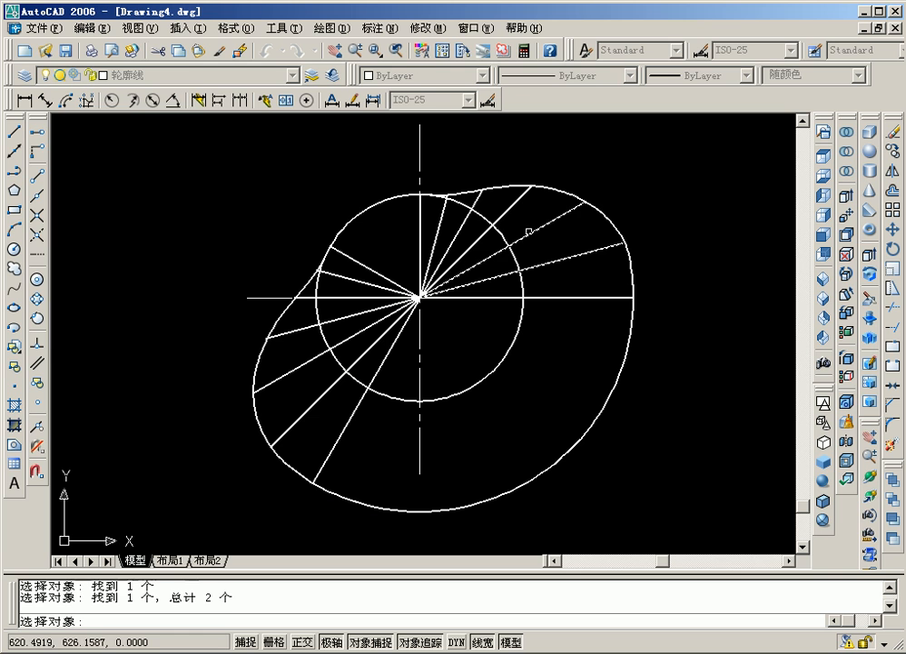
click(503, 216)
click(474, 196)
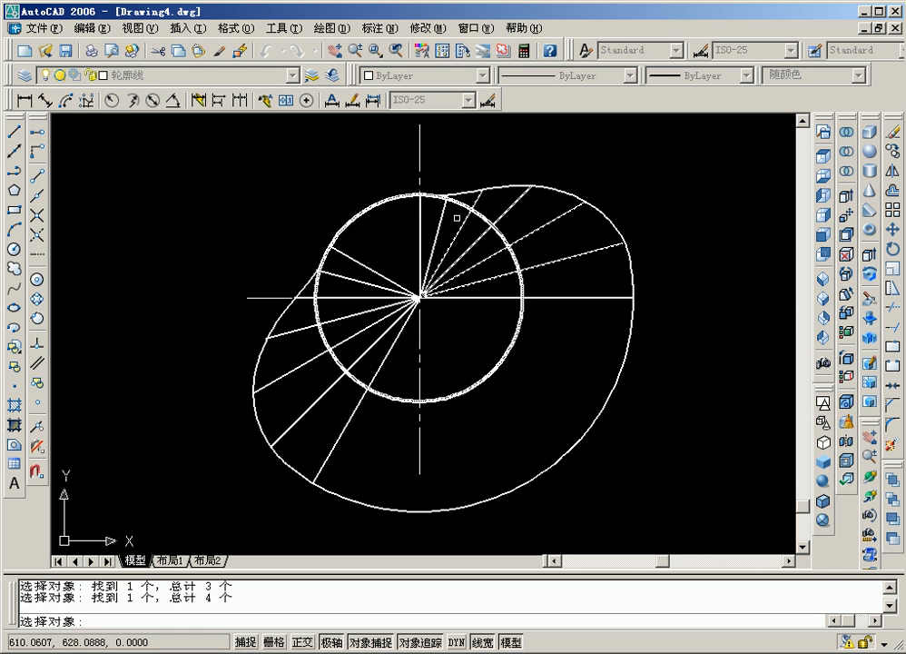
click(438, 220)
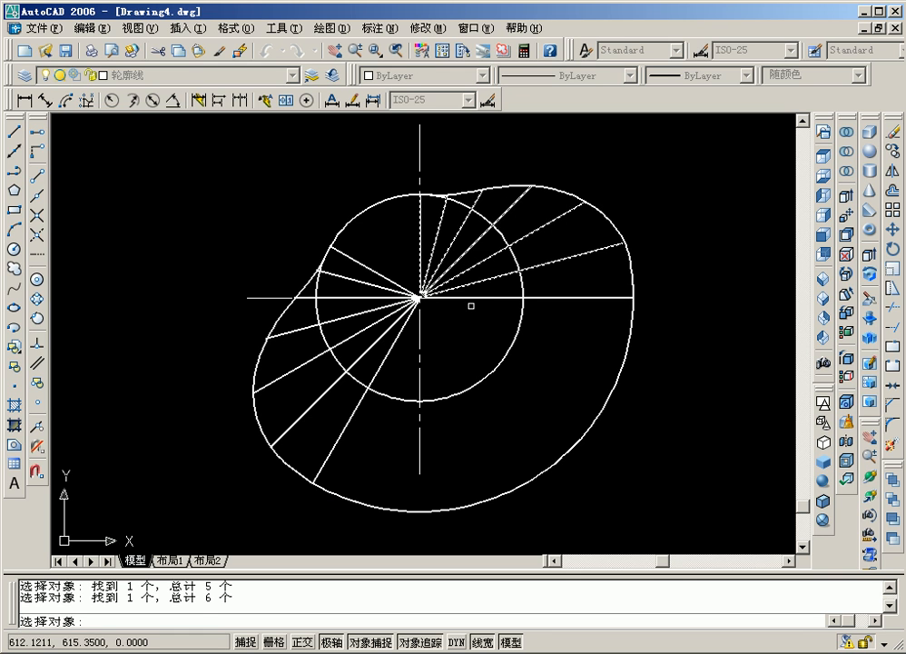
click(477, 297)
click(398, 363)
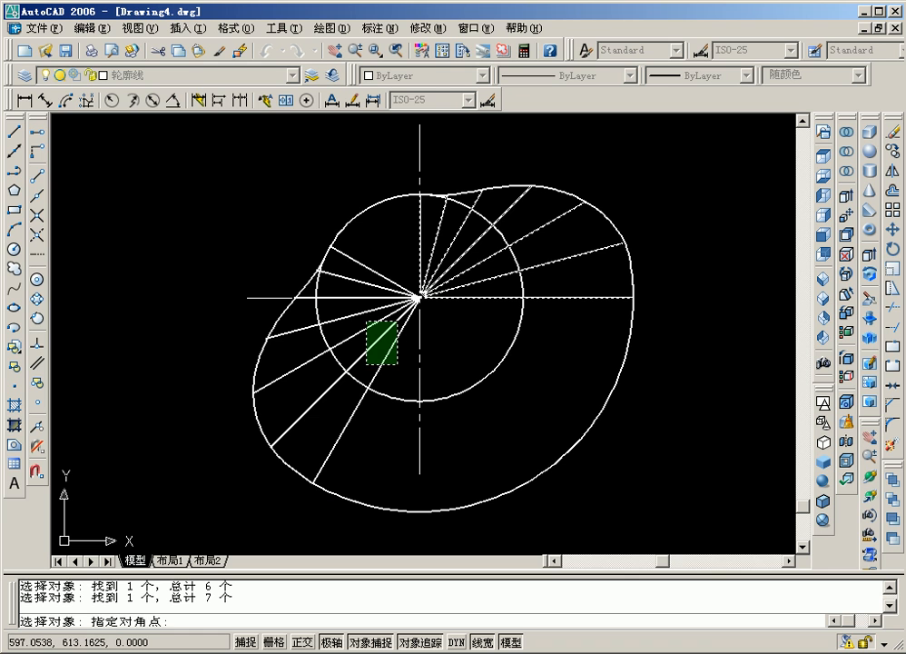
click(354, 302)
click(354, 281)
click(362, 266)
key(Return)
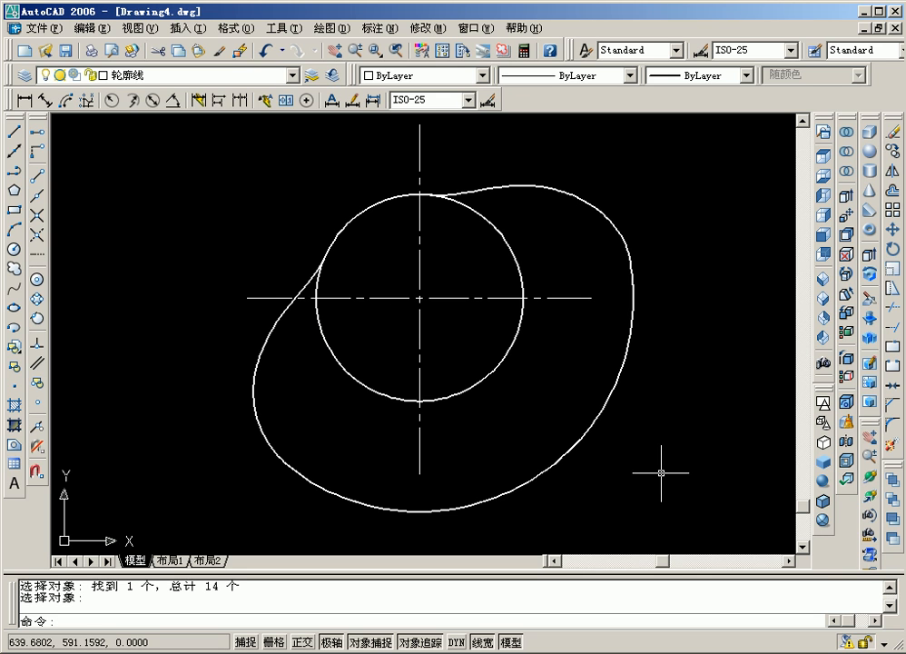
Draw a vertical line straight up from the top point of the base circle, extending beyond the end of the vertical centerline.
scroll(646, 415, down, 3)
middle_drag(646, 415, 567, 468)
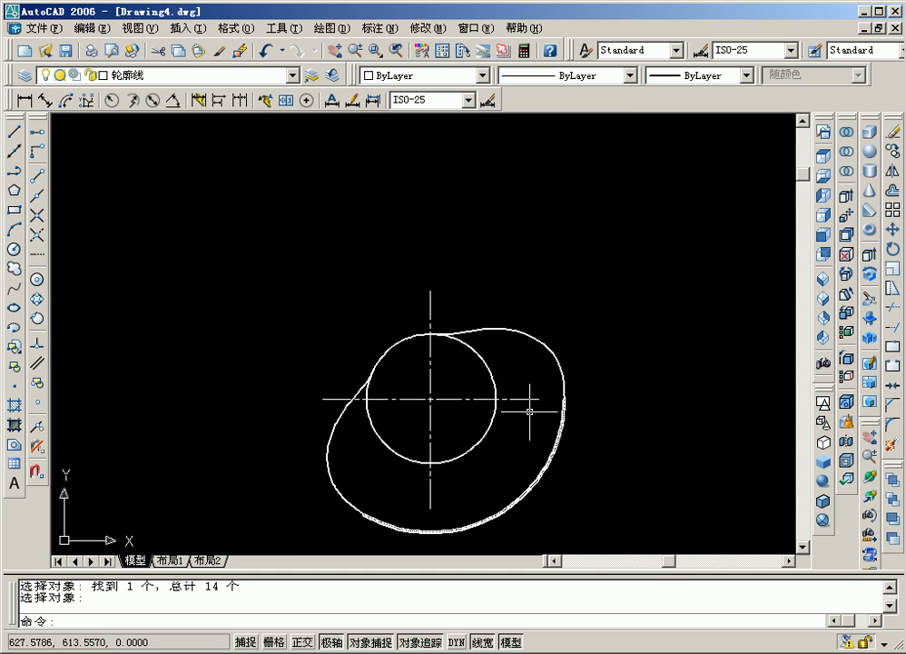
scroll(428, 331, up, 5)
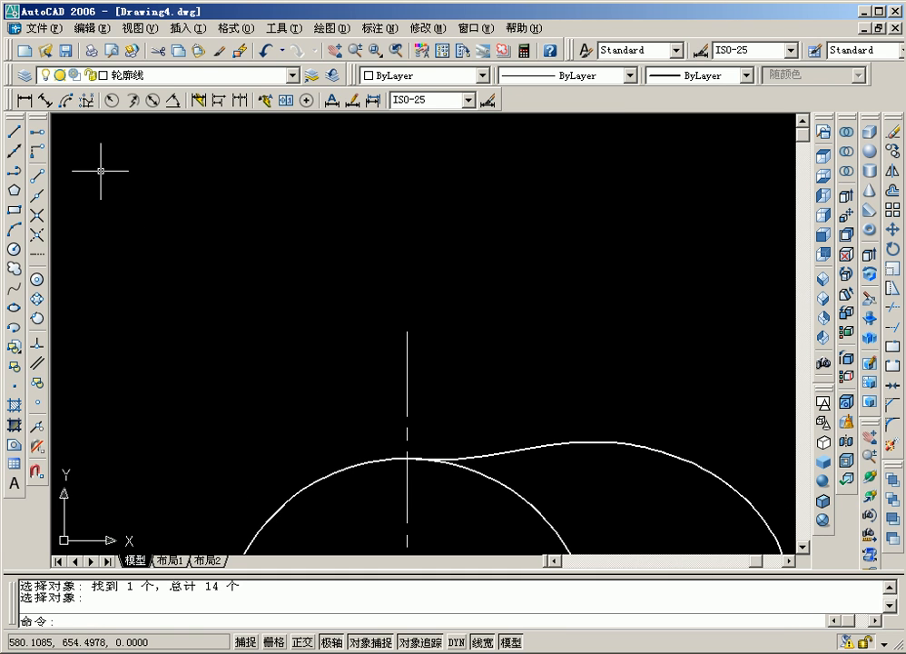
click(16, 135)
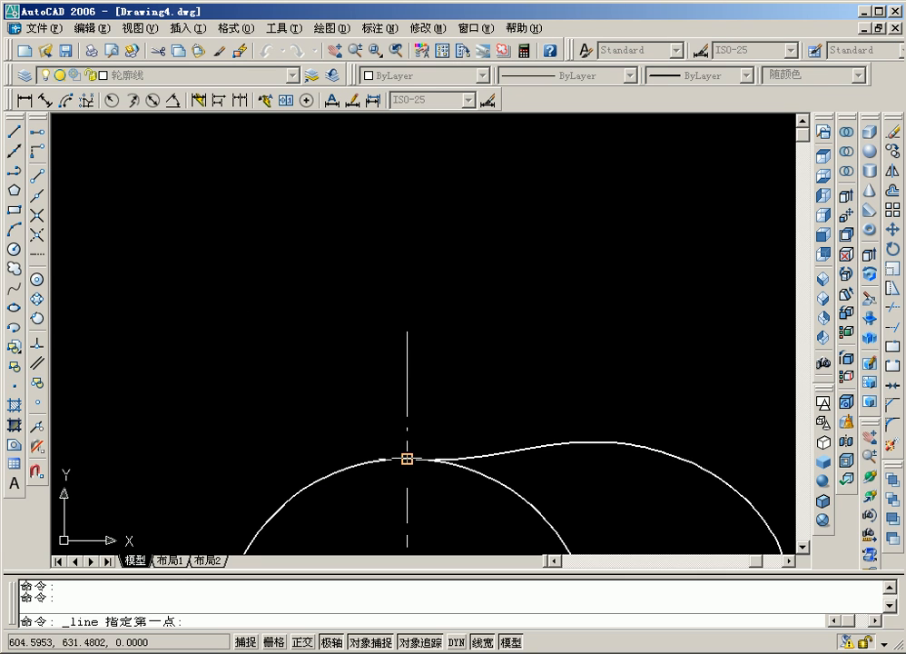
click(407, 458)
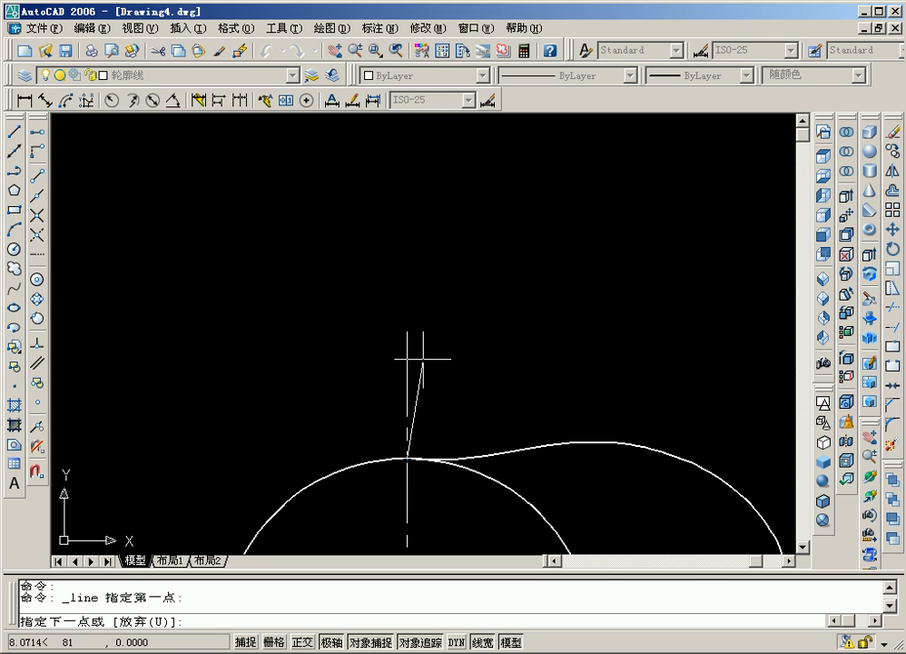
click(407, 159)
key(Return)
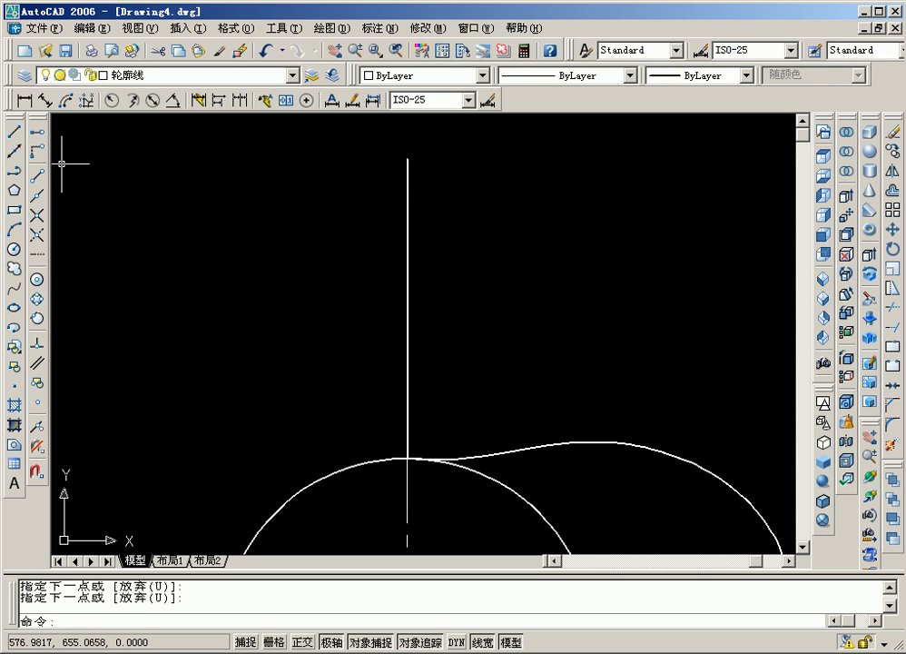
Start a line at the top point of the base circle and set the polar tracking increment angle to 30°.
click(15, 134)
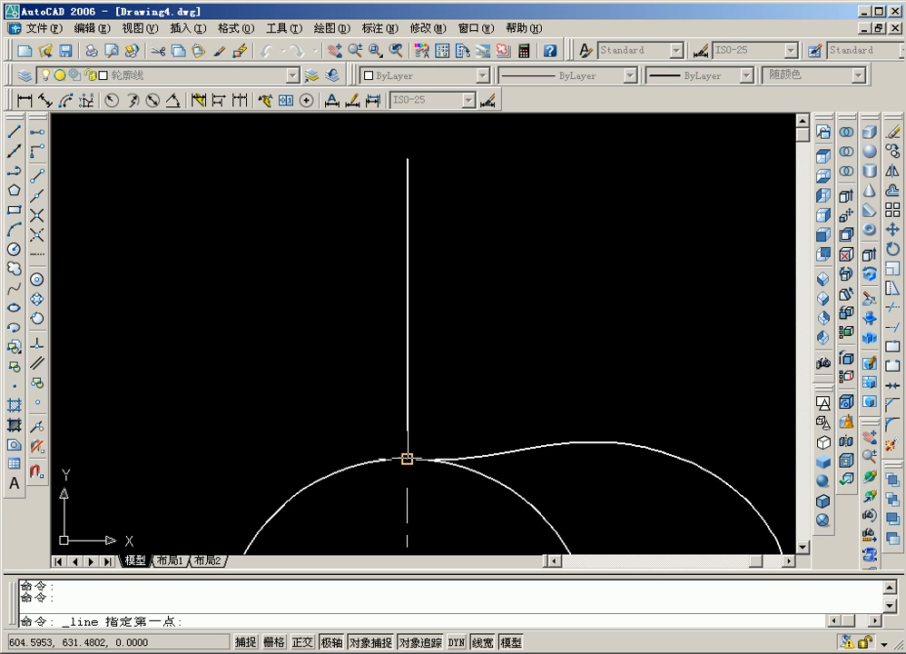
click(406, 459)
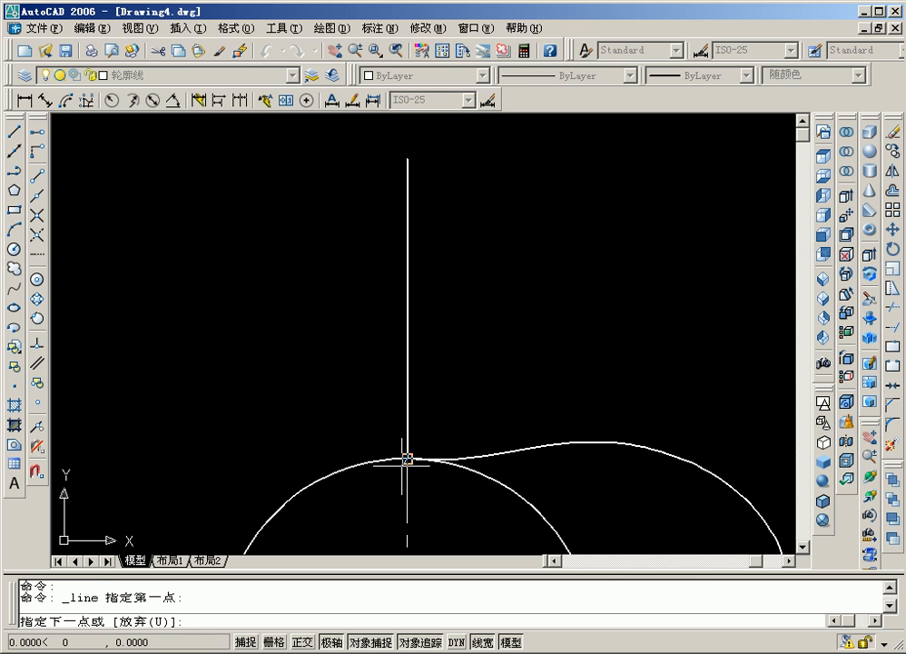
right_click(335, 643)
click(359, 627)
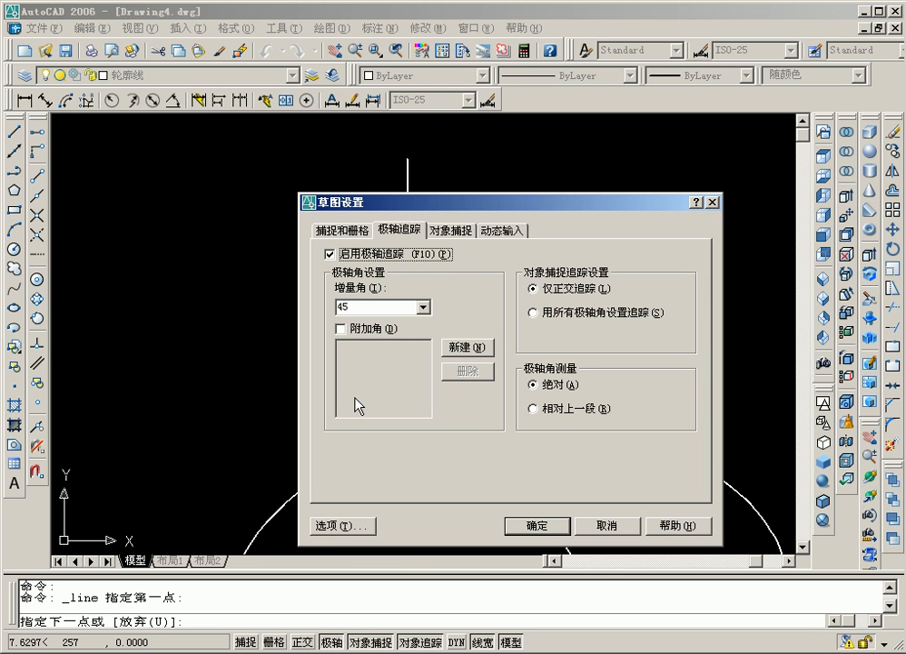
click(423, 309)
click(397, 346)
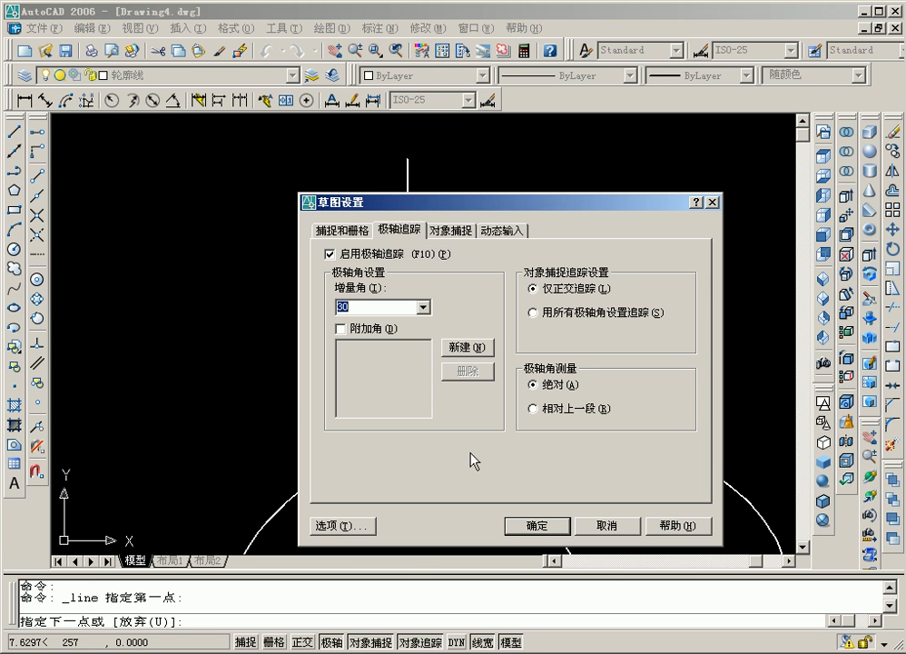
click(536, 526)
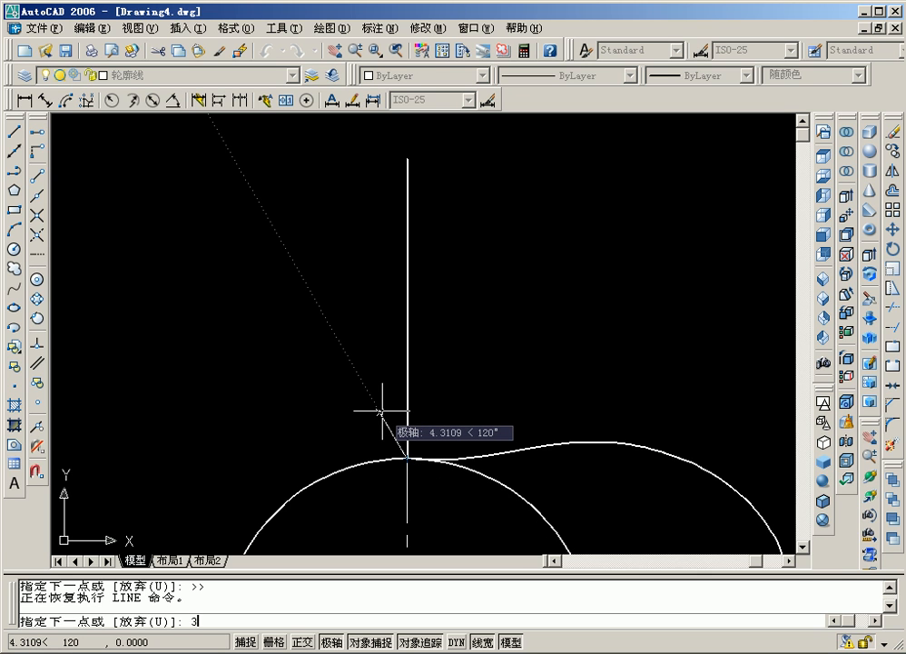
Complete the follower tip as an equilateral triangle with 3-unit sides, pointing down onto the top of the base circle.
text(3)
key(Return)
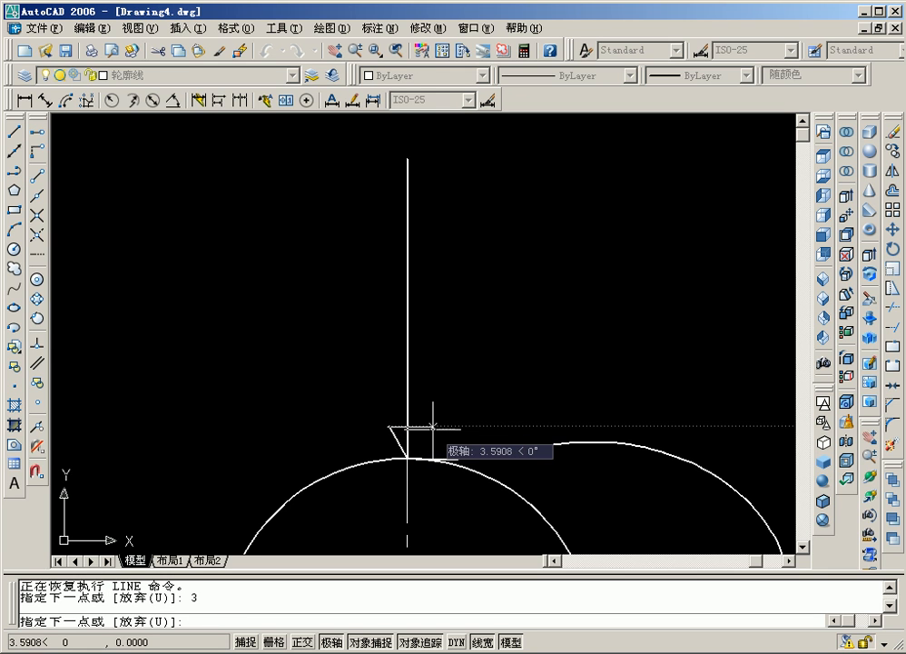
text(3)
key(Return)
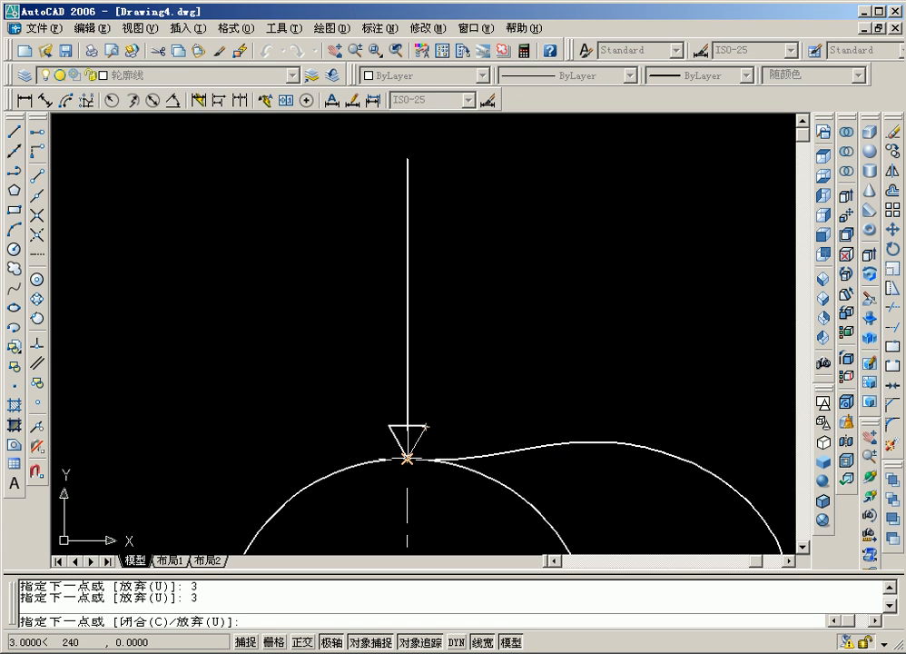
click(407, 458)
key(Return)
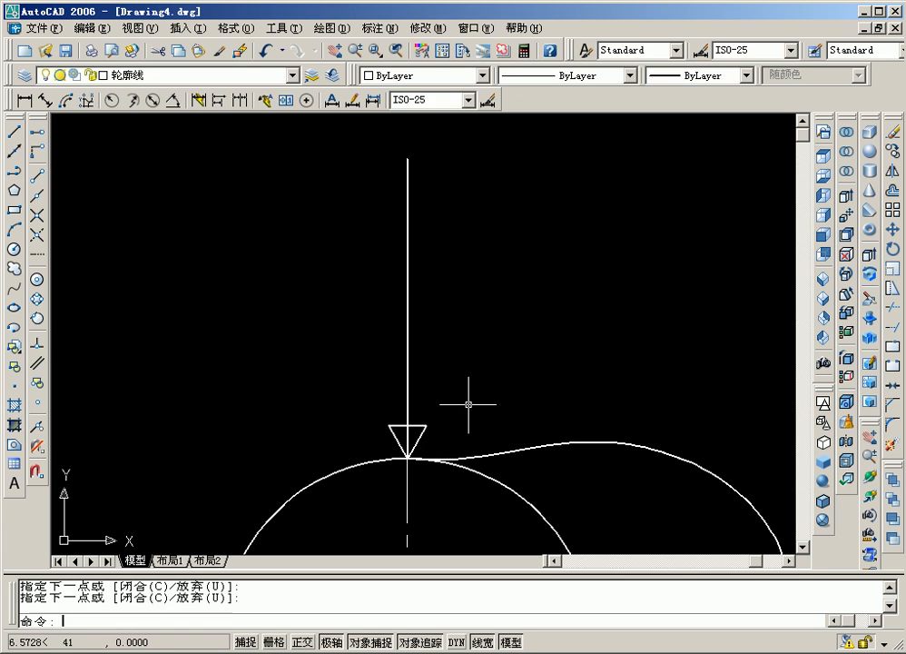
Trim away the part of the vertical follower line that lies inside the triangular tip.
click(893, 311)
key(Return)
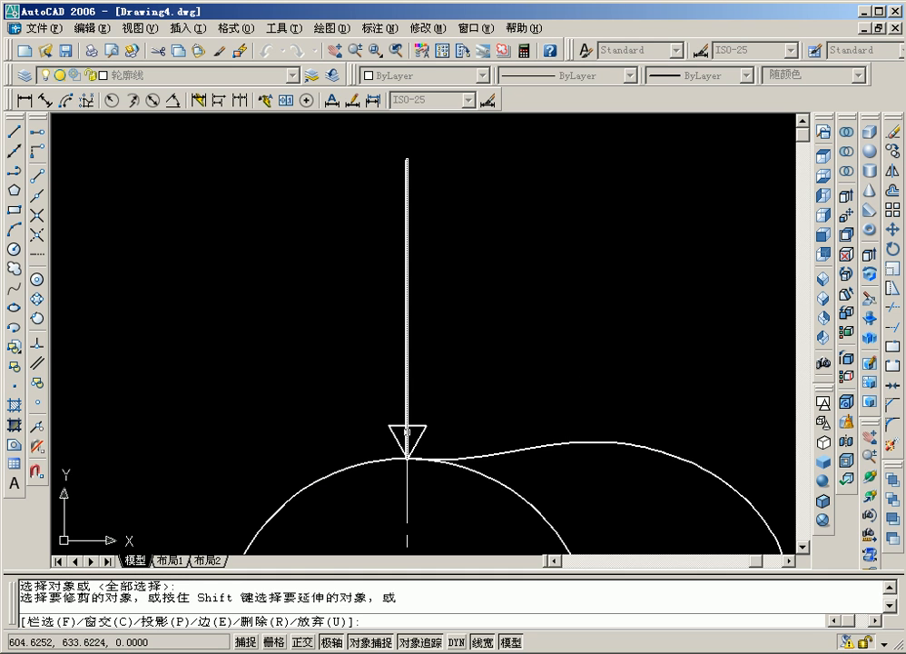
key(Return)
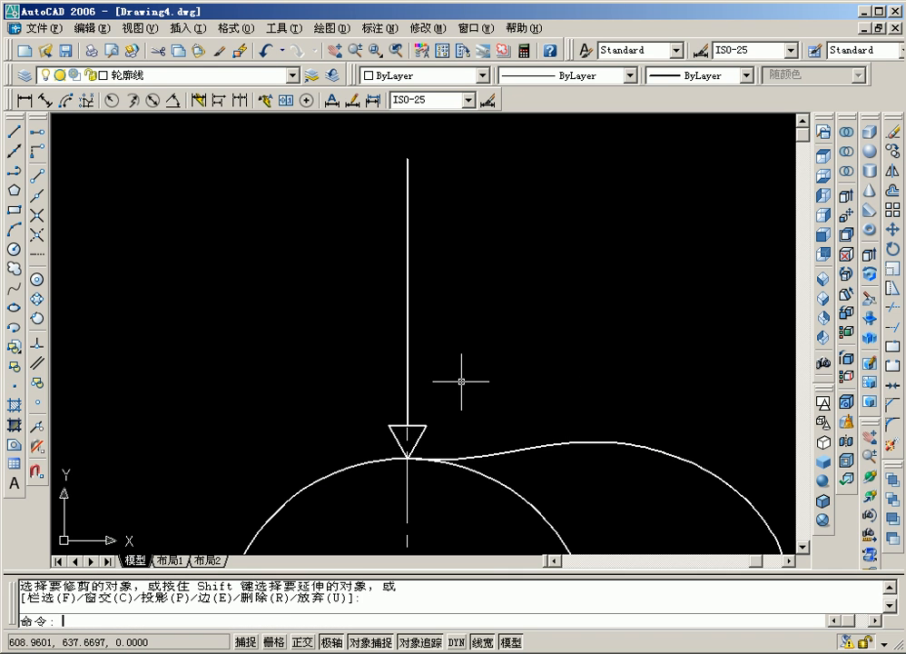
Draw an upright rectangle about 3 by 7 units just left of the follower line, near its upper end.
scroll(453, 373, up, 2)
middle_drag(452, 371, 456, 495)
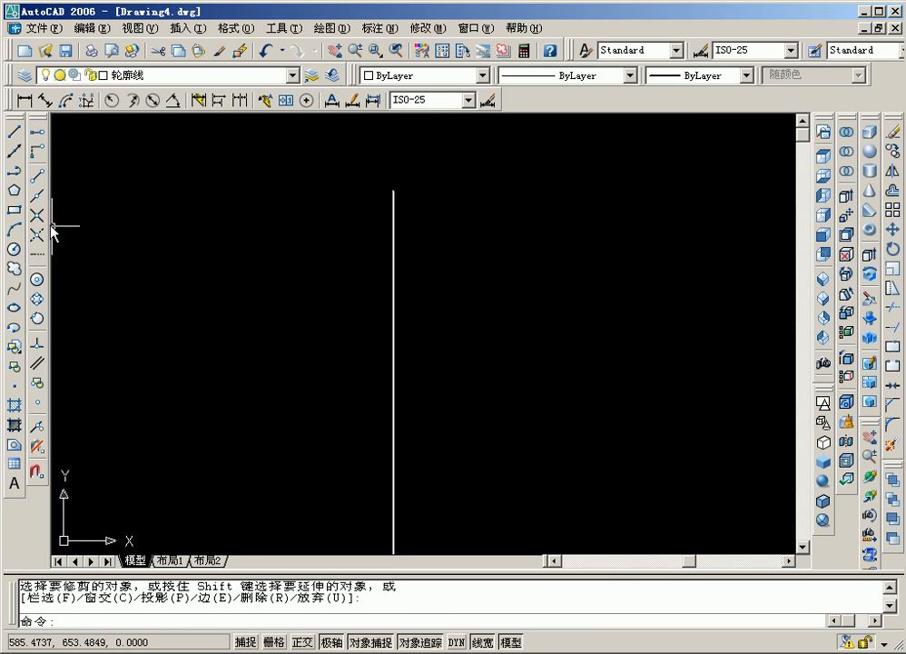
click(15, 210)
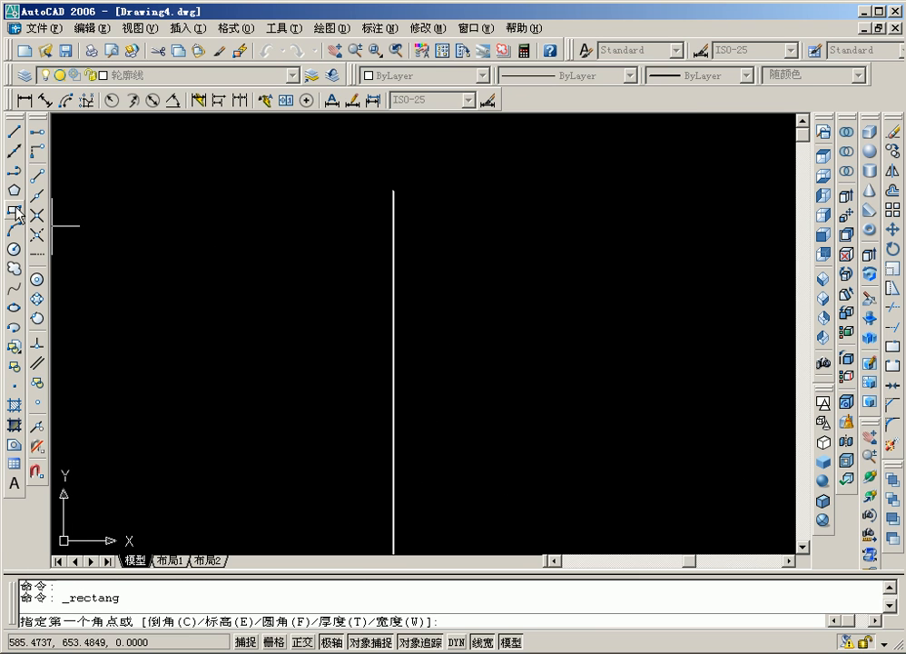
click(371, 220)
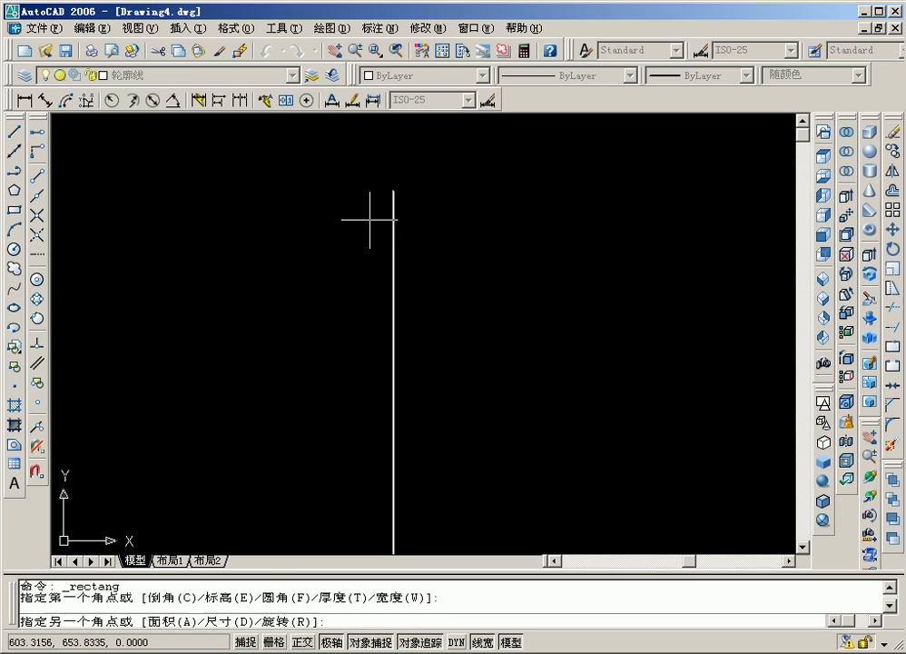
click(317, 346)
scroll(319, 345, down, 2)
middle_drag(322, 343, 330, 297)
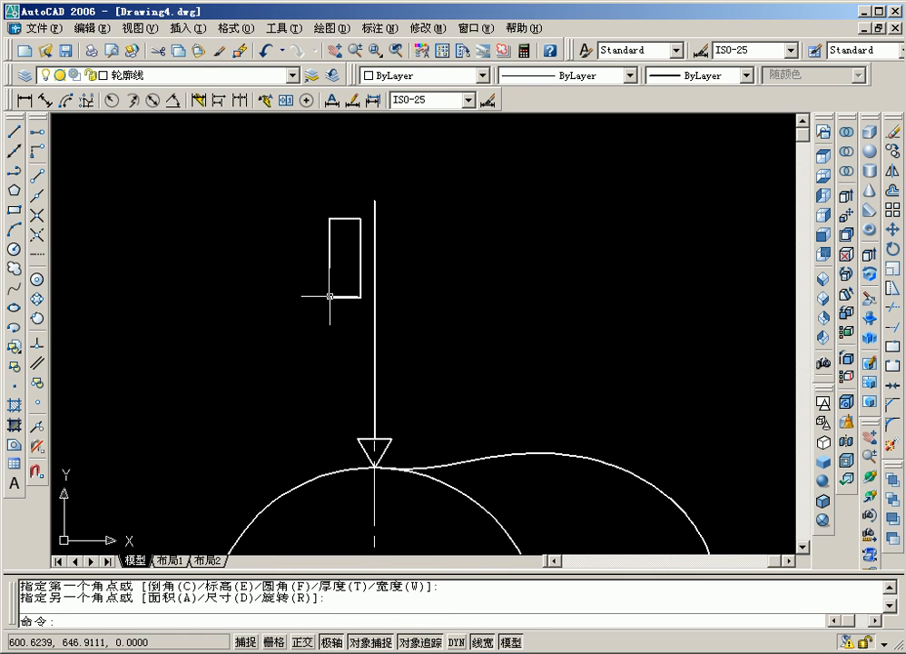
Mirror the guide rectangle about the vertical follower line, keeping the original.
click(893, 171)
click(363, 309)
click(324, 279)
key(Return)
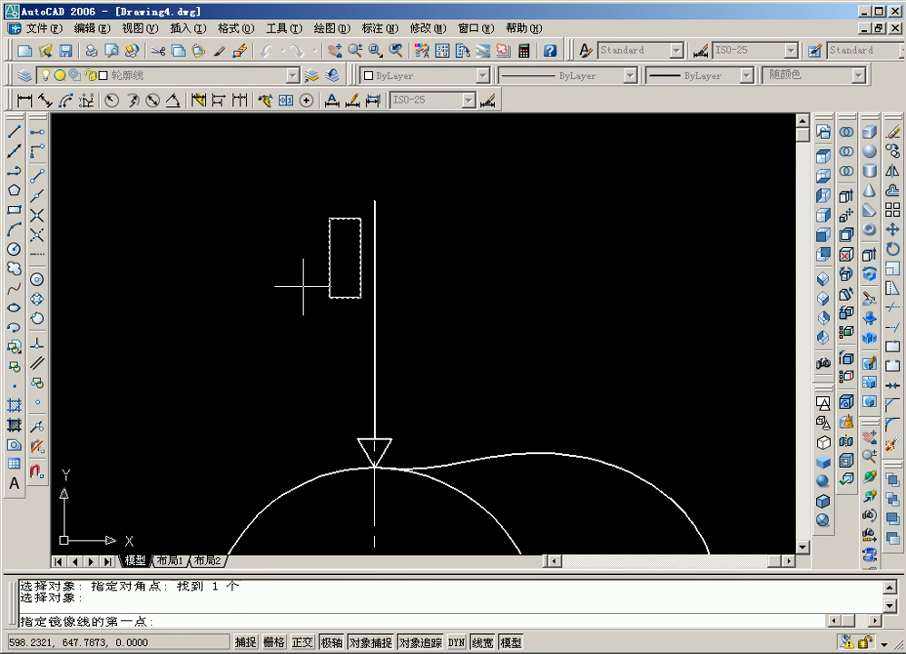
click(375, 200)
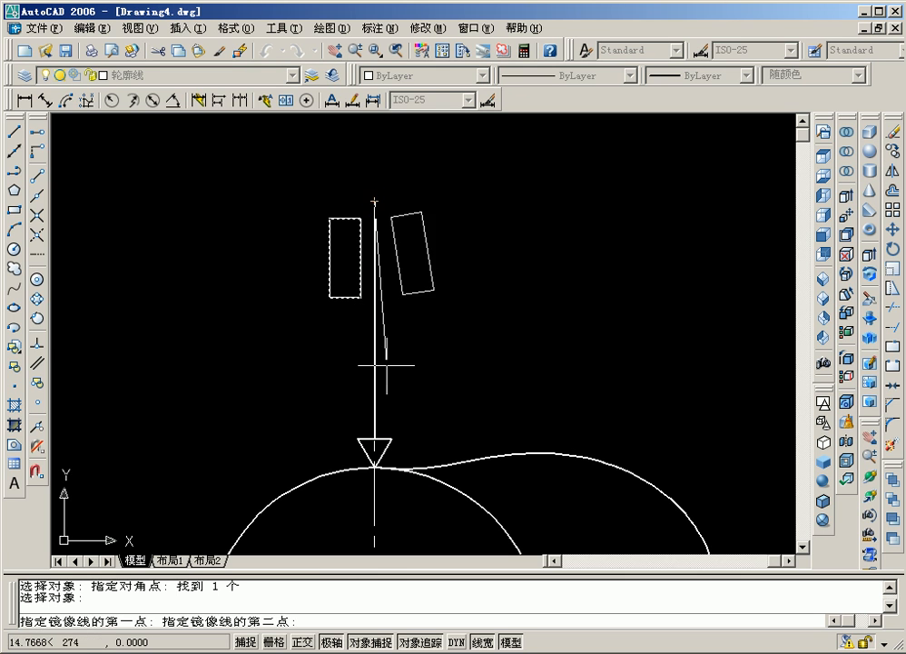
click(372, 423)
key(Return)
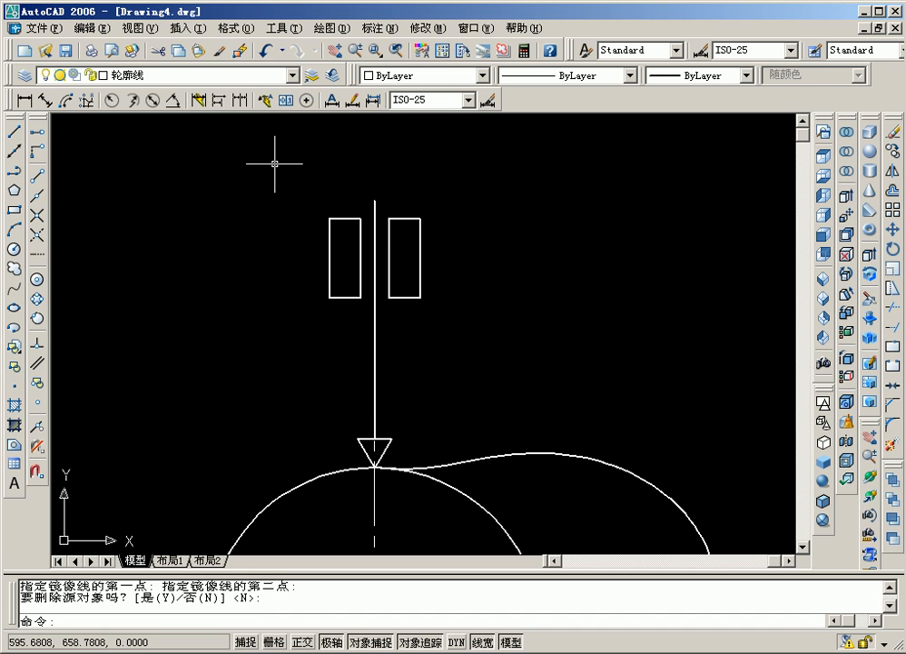
Make 剖面线 the current layer and begin a hatch using the ANSI31 pattern.
click(247, 79)
click(227, 119)
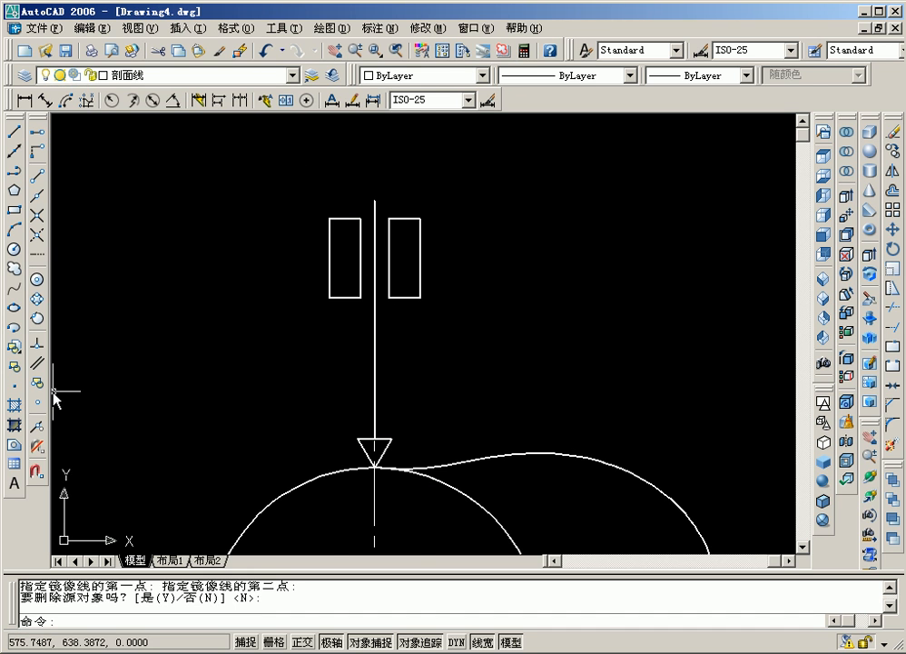
click(17, 401)
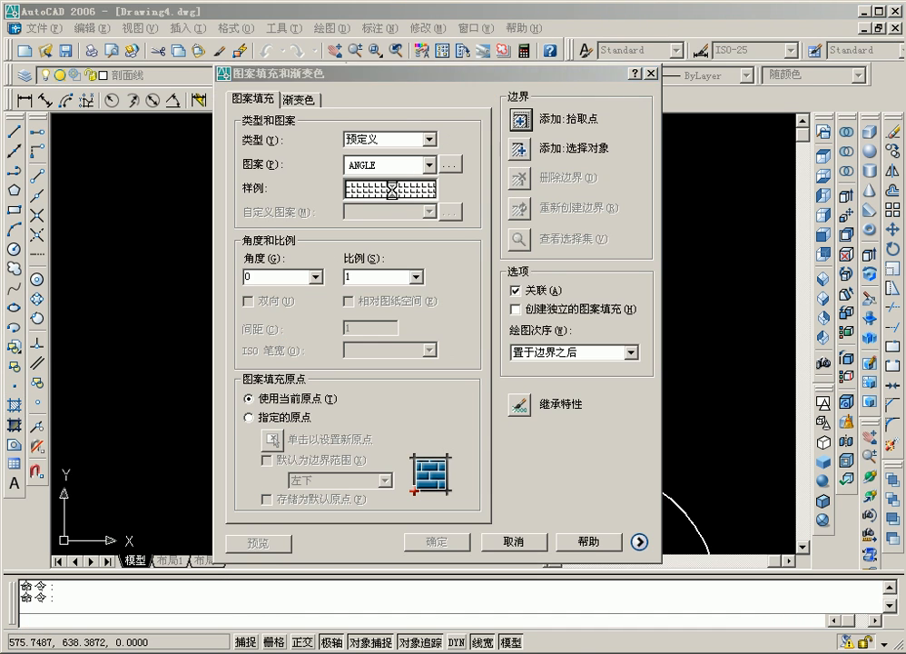
click(396, 191)
click(372, 230)
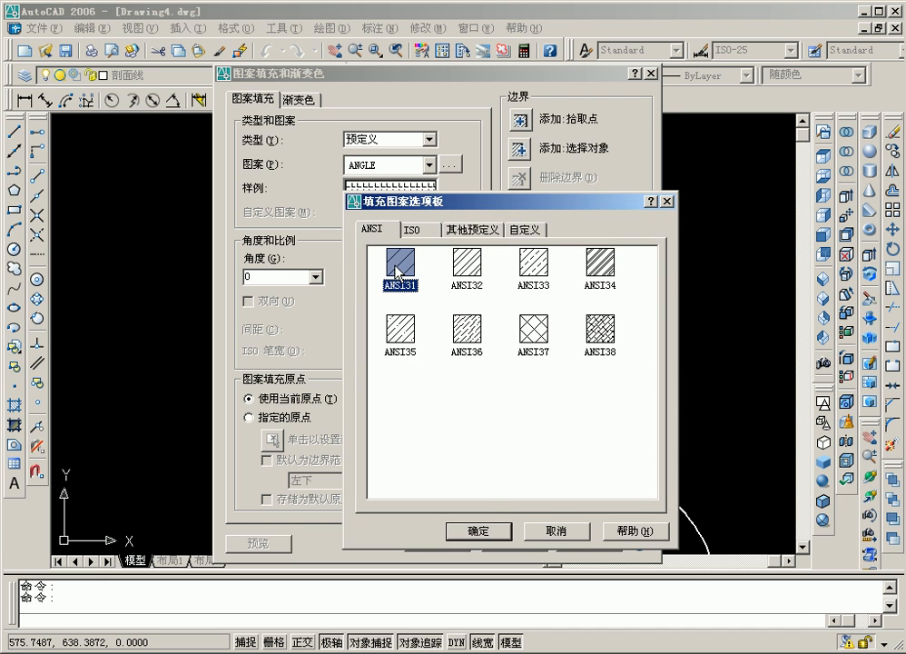
click(480, 531)
Hatch the interiors of both guide rectangles, previewing the fill and setting its scale to 0.3.
click(520, 120)
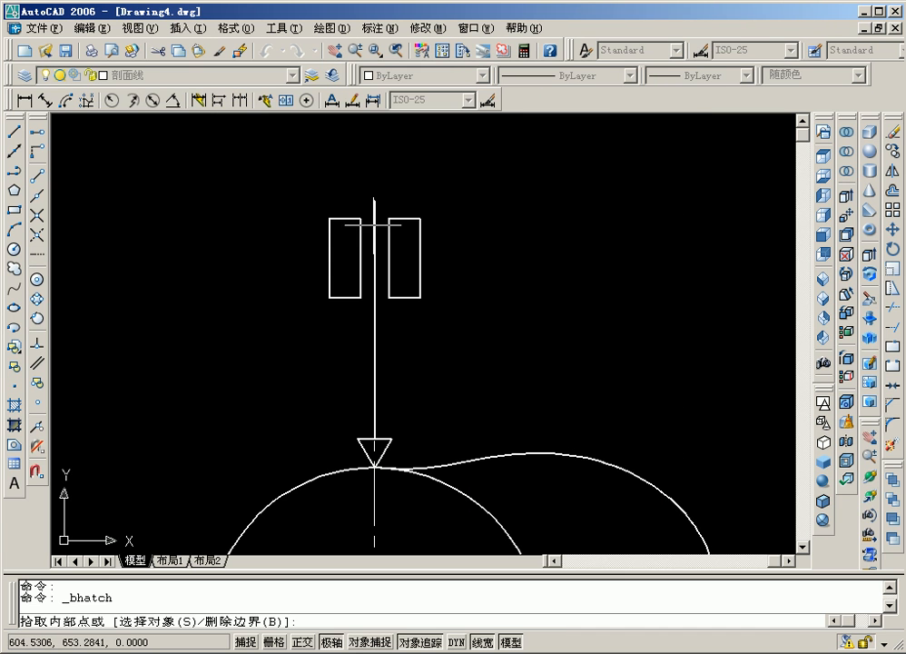
click(346, 243)
click(413, 244)
right_click(376, 247)
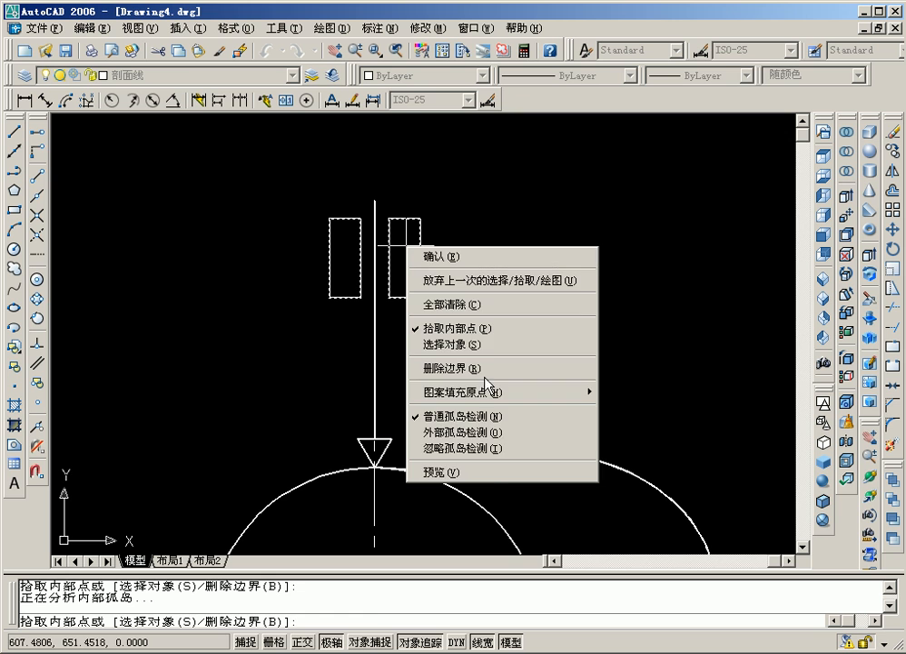
click(491, 474)
click(404, 262)
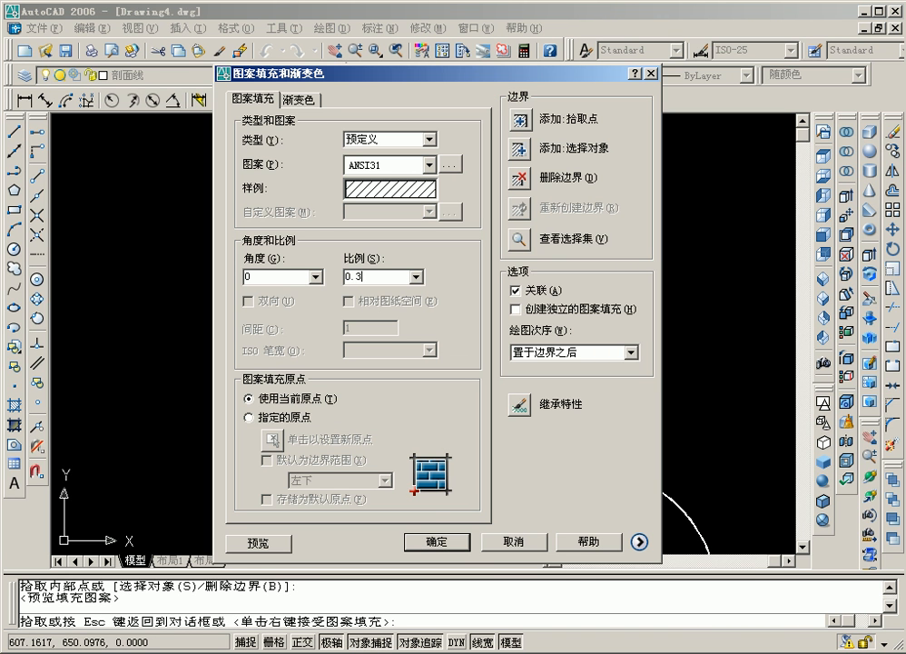
click(436, 540)
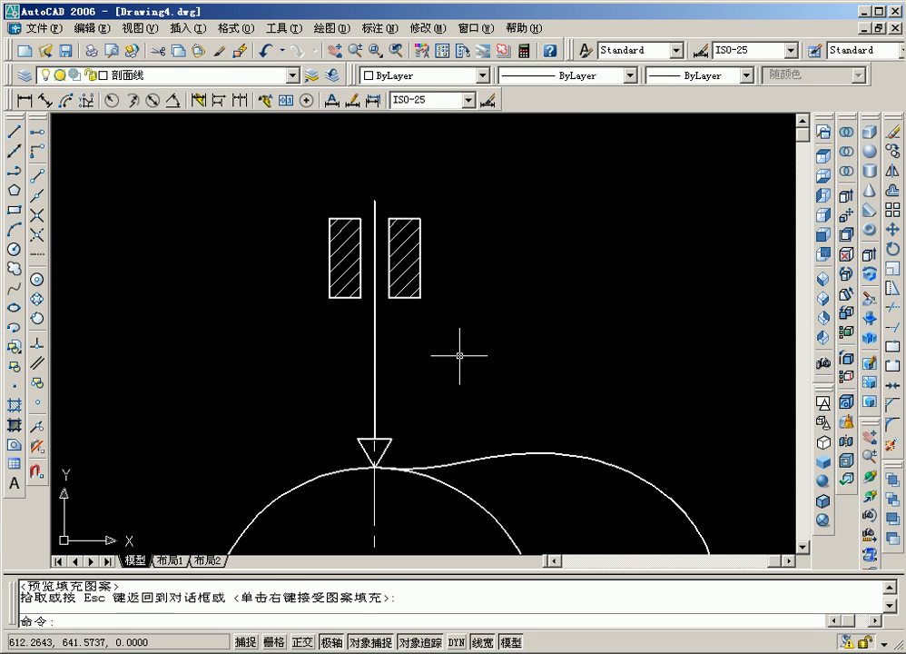
Explode the two hatched guide rectangles into separate lines.
click(893, 450)
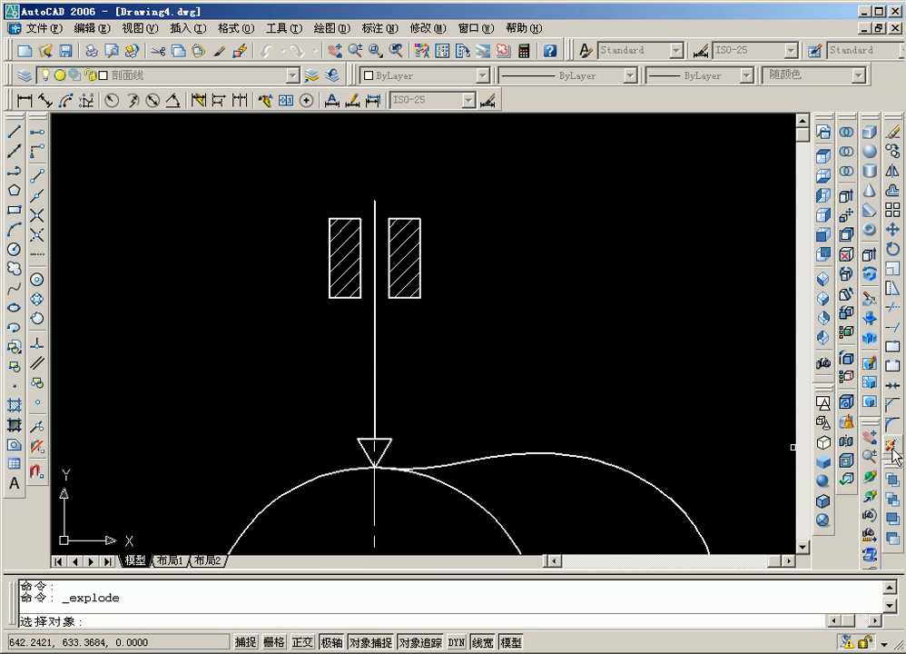
click(418, 245)
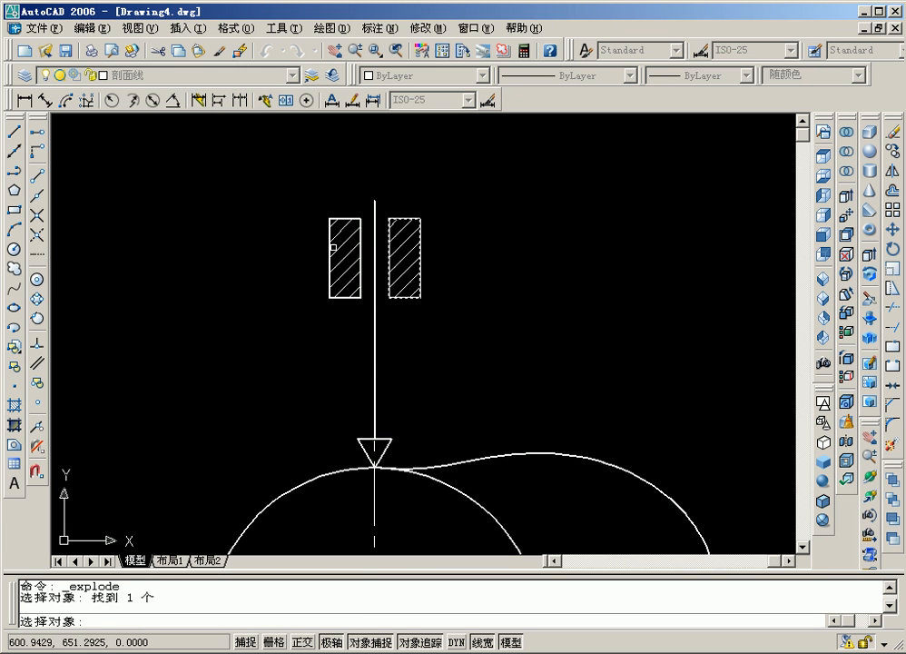
click(329, 249)
key(Return)
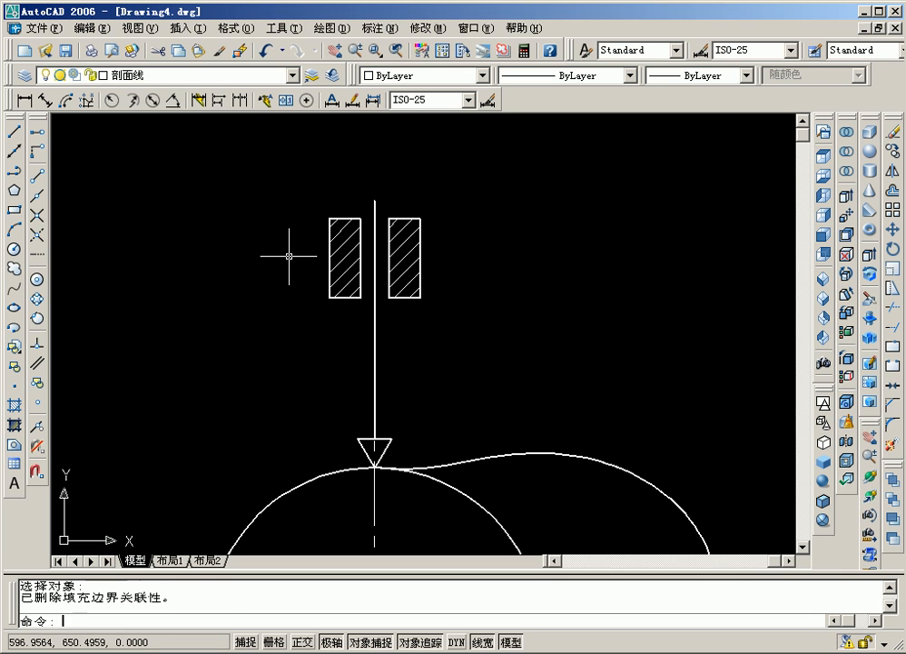
Erase the outer vertical edge of each hatched guide block.
click(892, 133)
click(419, 250)
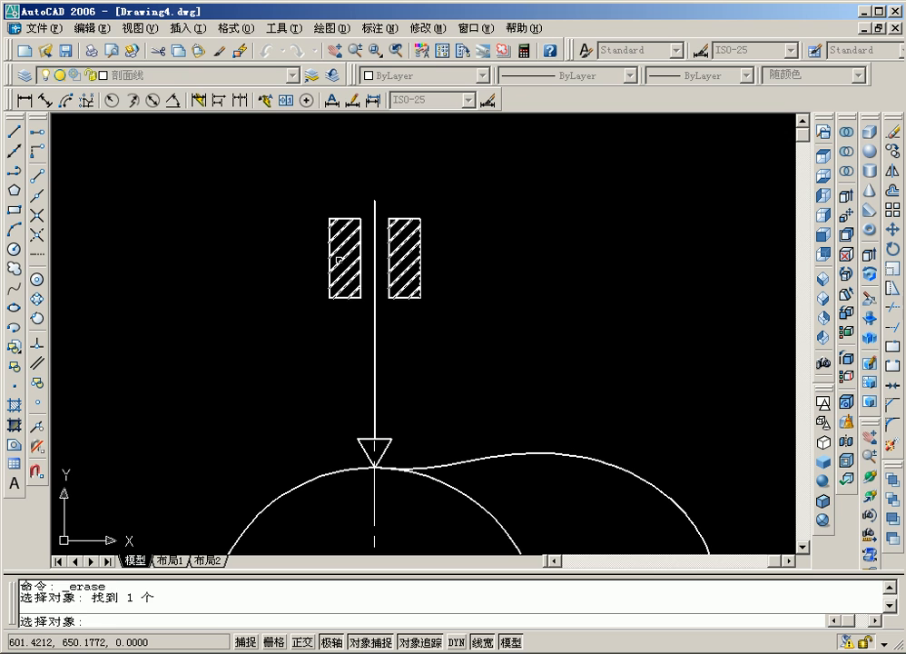
click(328, 248)
key(Return)
Stretch the right end of the horizontal centerline about 11 units outward, past the cam contour.
scroll(502, 273, down, 3)
mouse_move(579, 263)
middle_down()
mouse_move(546, 245)
mouse_move(538, 200)
middle_up()
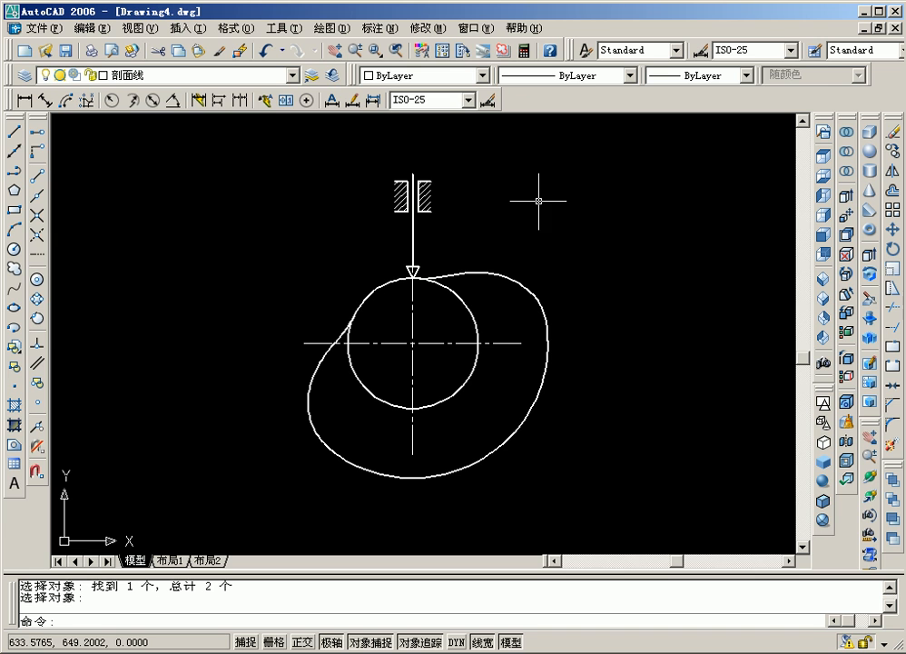
click(506, 370)
click(486, 327)
click(520, 343)
click(572, 344)
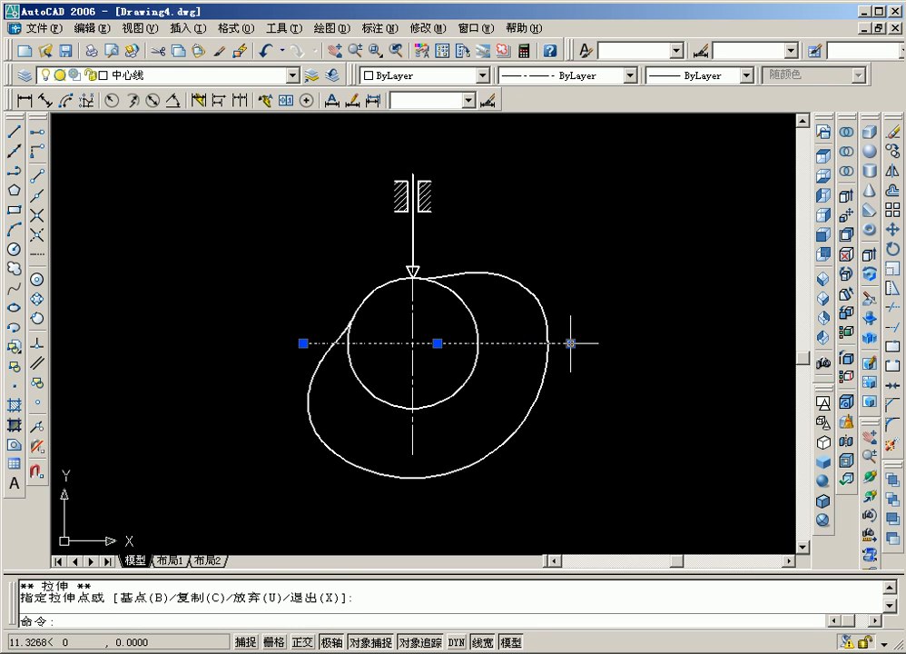
Stretch the lower end of the vertical centerline straight down past the cam contour and clear the selection.
click(428, 438)
click(401, 451)
click(413, 454)
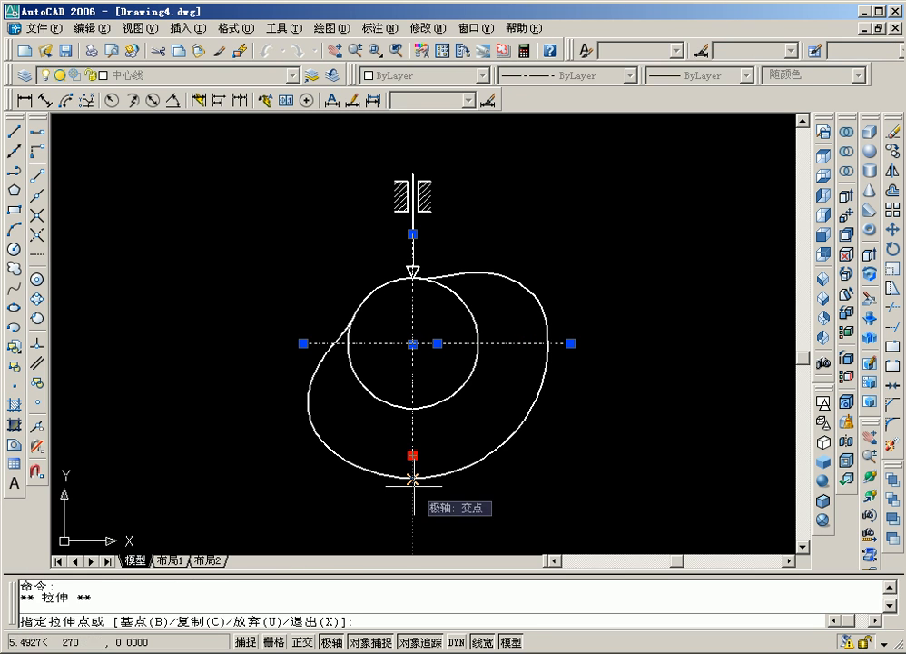
click(412, 499)
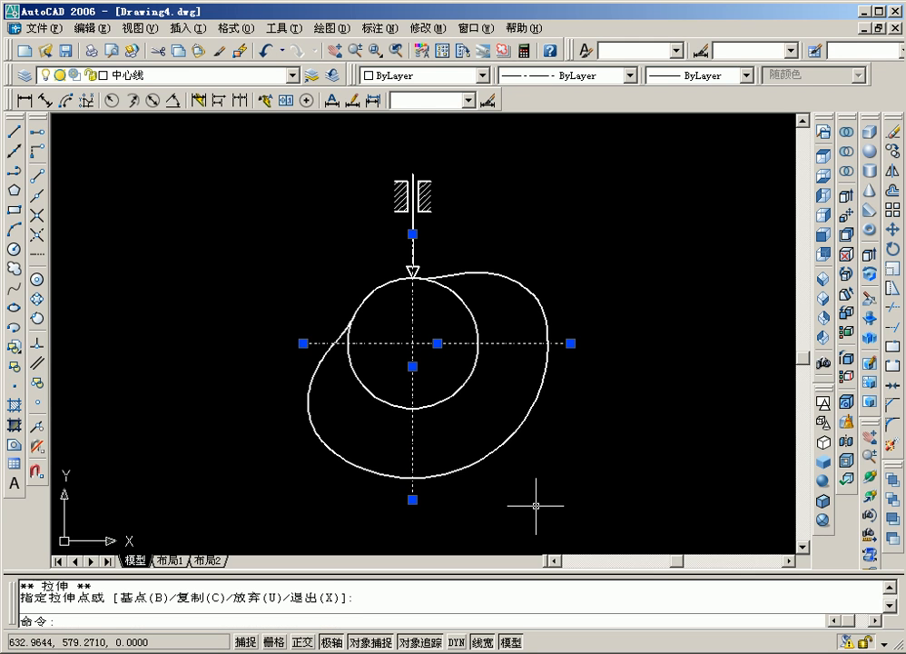
key(Escape)
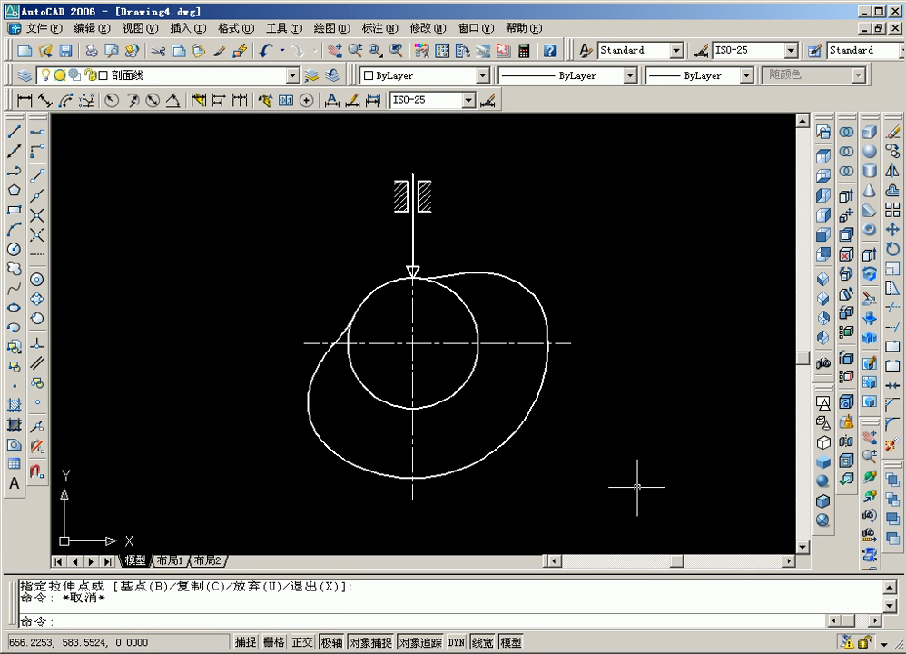